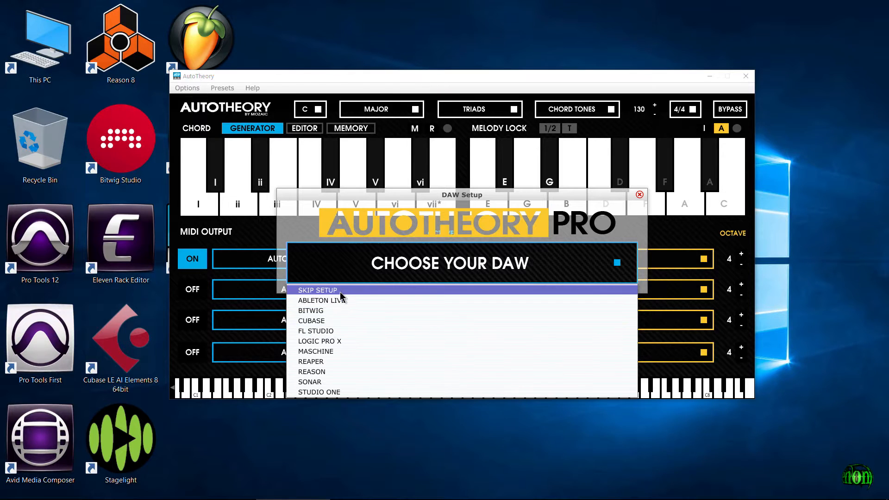
Dismiss the DAW setup dialog without choosing a DAW.
{"action": "left_click", "coordinate": [640, 194]}
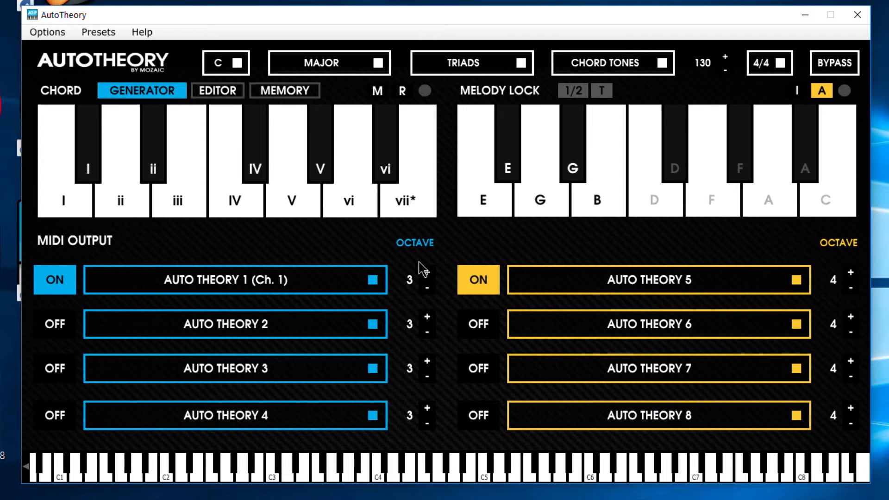
{"action": "left_click", "coordinate": [38, 33]}
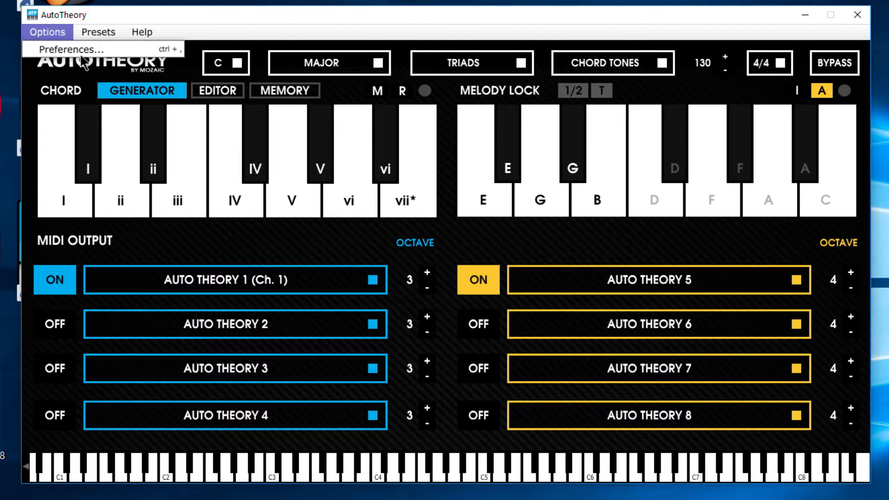
{"action": "left_click", "coordinate": [287, 19]}
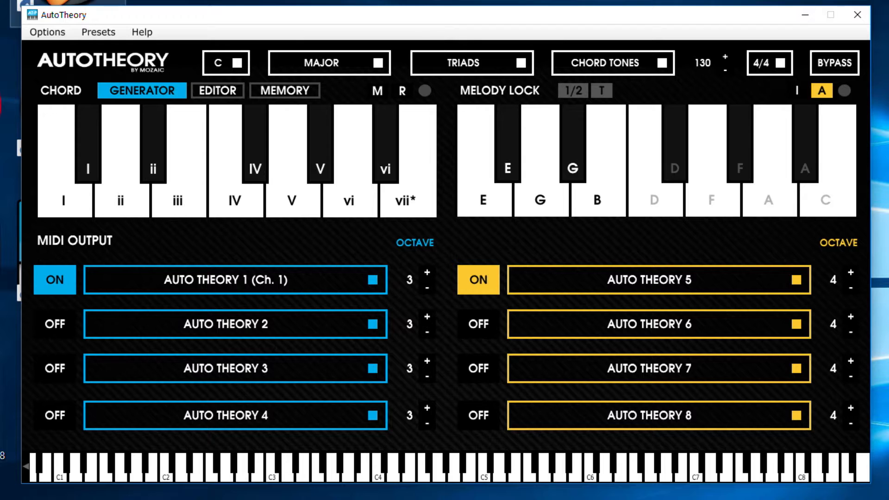
Play chords I, ii, iii and IV in the chord generator from the computer keyboard to test its response.
{"action": "left_click", "coordinate": [116, 124]}
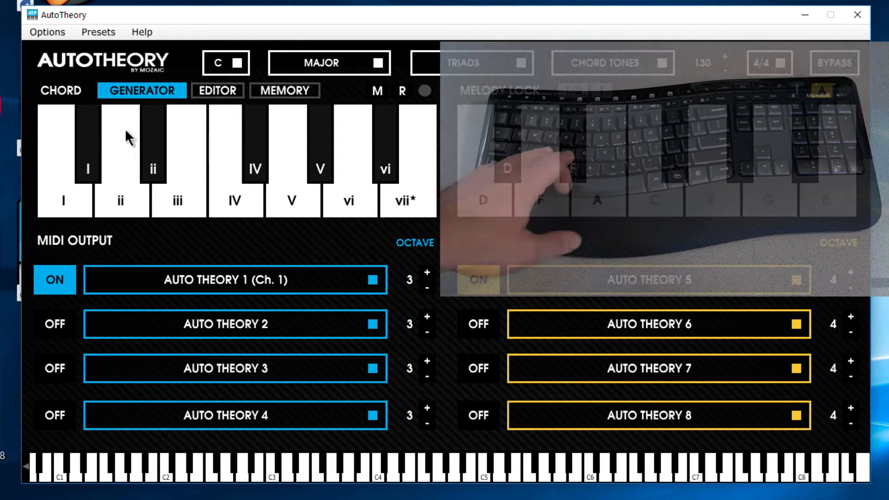
{"action": "left_click", "coordinate": [127, 131]}
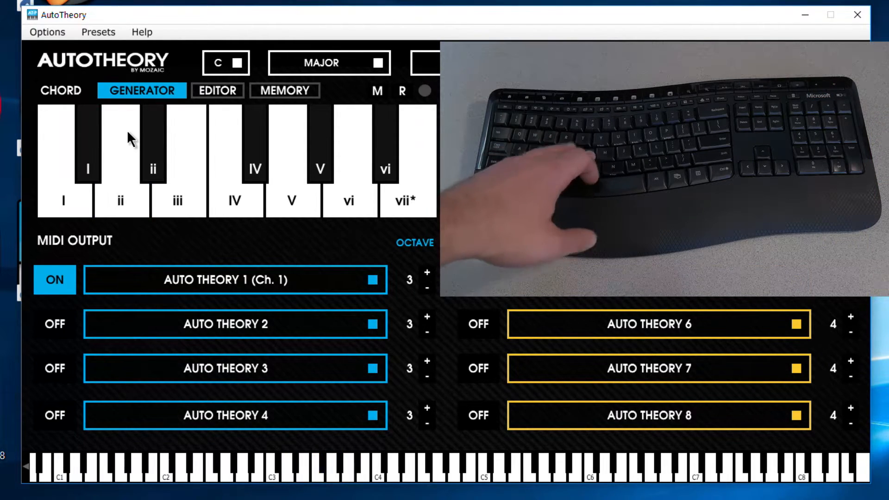
{"action": "left_click", "coordinate": [127, 132]}
{"action": "key", "text": "a"}
{"action": "key", "text": "s"}
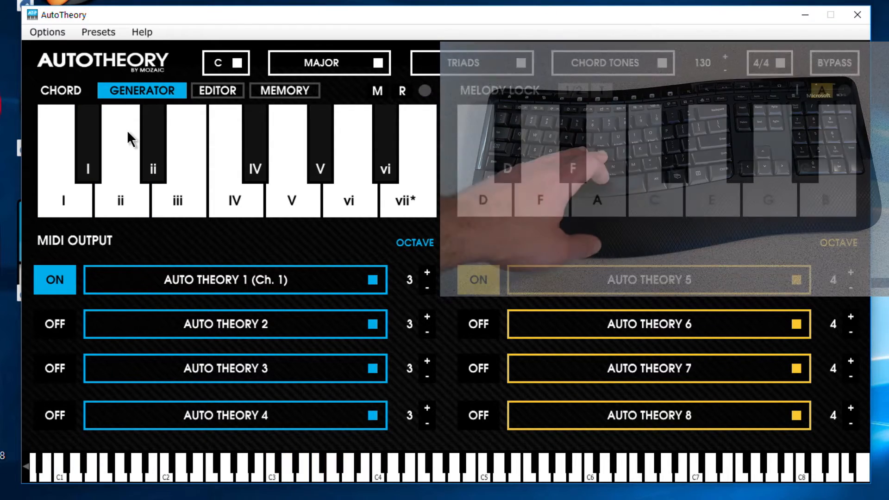
{"action": "key", "text": "d"}
{"action": "key", "text": "f"}
{"action": "key", "text": "s"}
{"action": "key", "text": "a"}
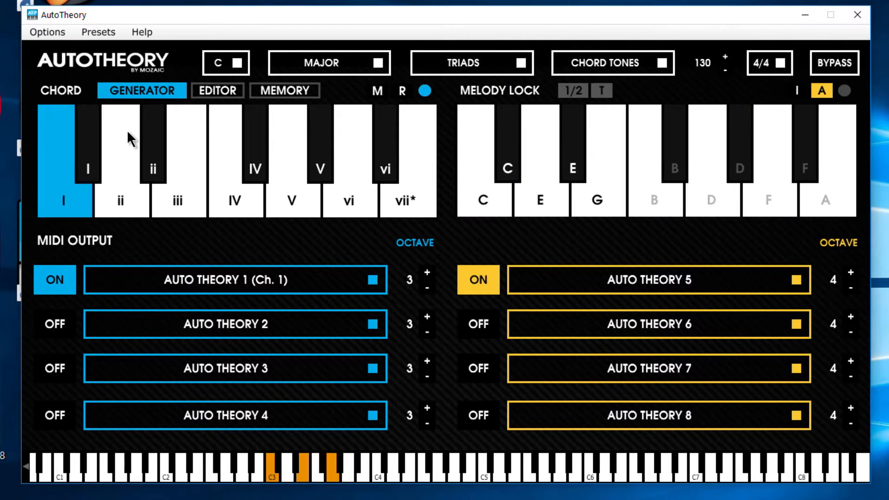
{"action": "key", "text": "d"}
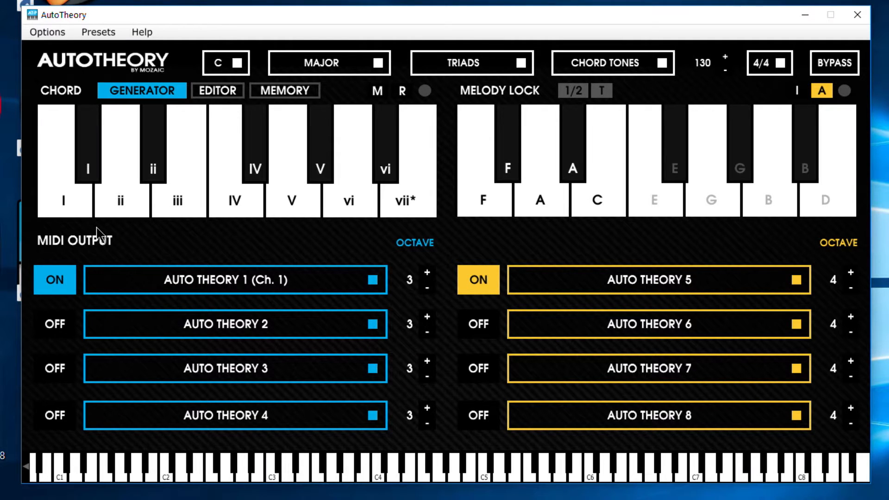
Enable USB Axiom 61 as a MIDI input in the AutoTheory preferences and close them.
{"action": "left_click", "coordinate": [48, 32]}
{"action": "left_click", "coordinate": [61, 54]}
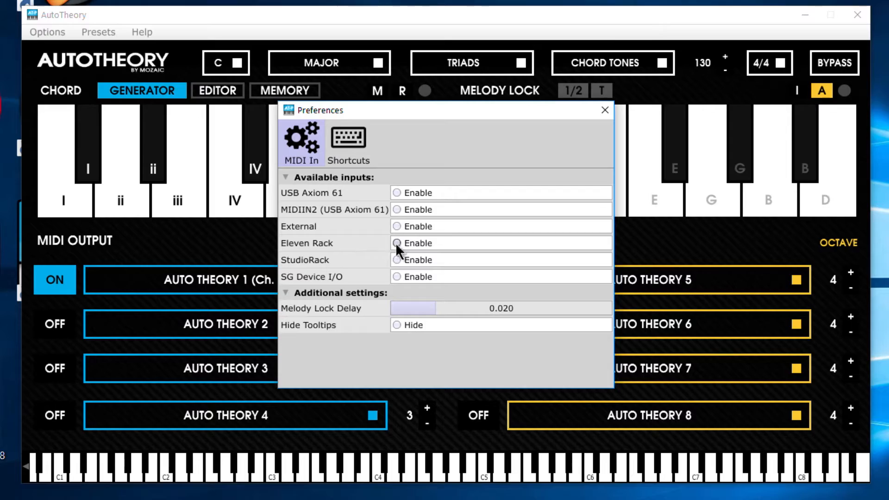
{"action": "left_click", "coordinate": [397, 242]}
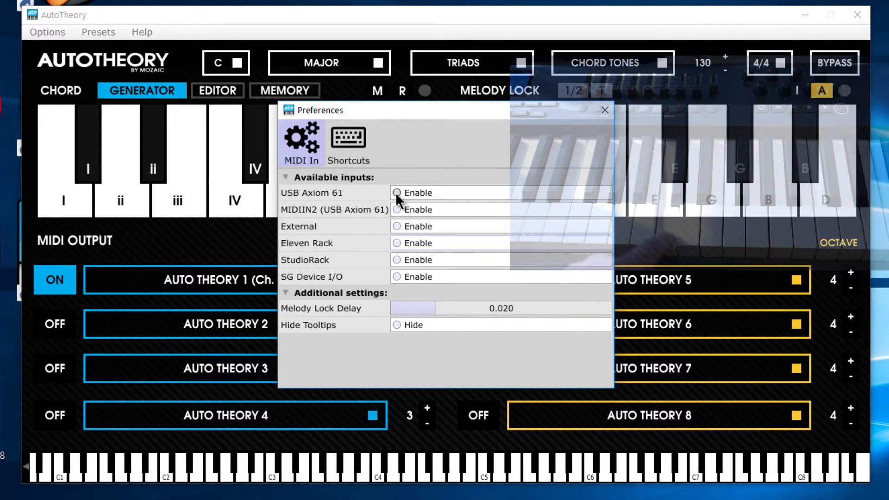
{"action": "left_click", "coordinate": [396, 193]}
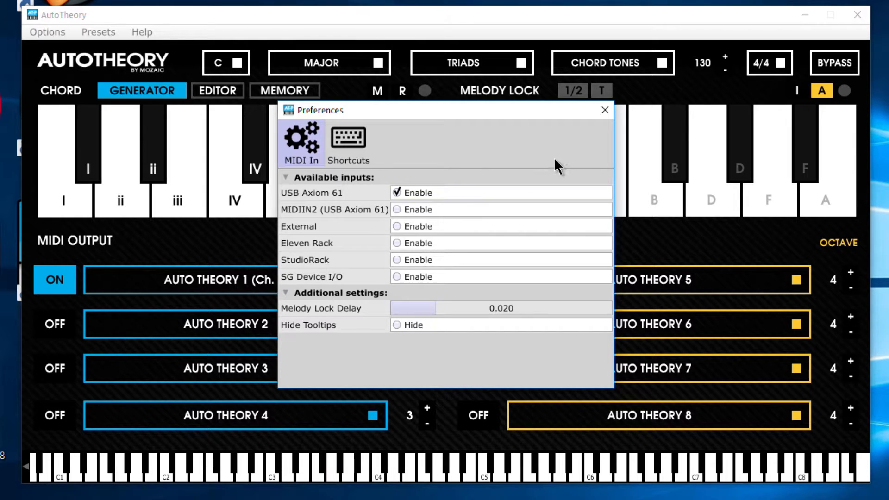
{"action": "left_click", "coordinate": [605, 110]}
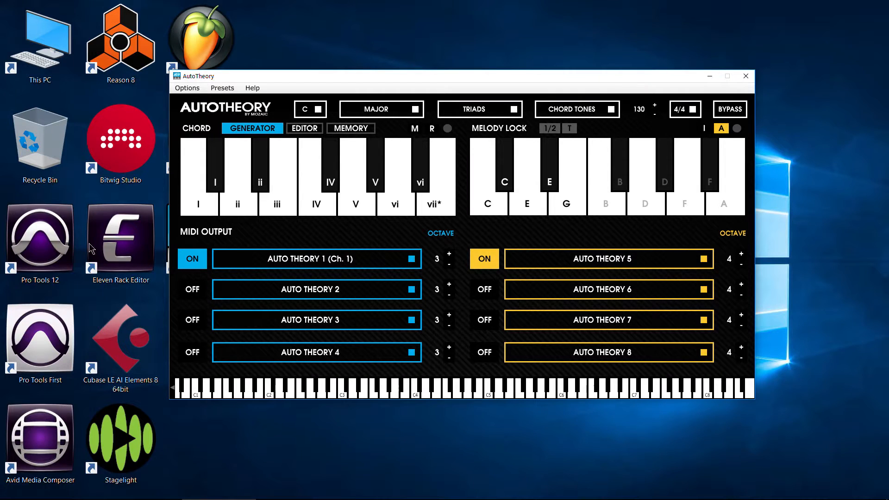
Launch Pro Tools 12 and minimise the AutoTheory window in front of the session.
{"action": "double_click", "coordinate": [46, 245]}
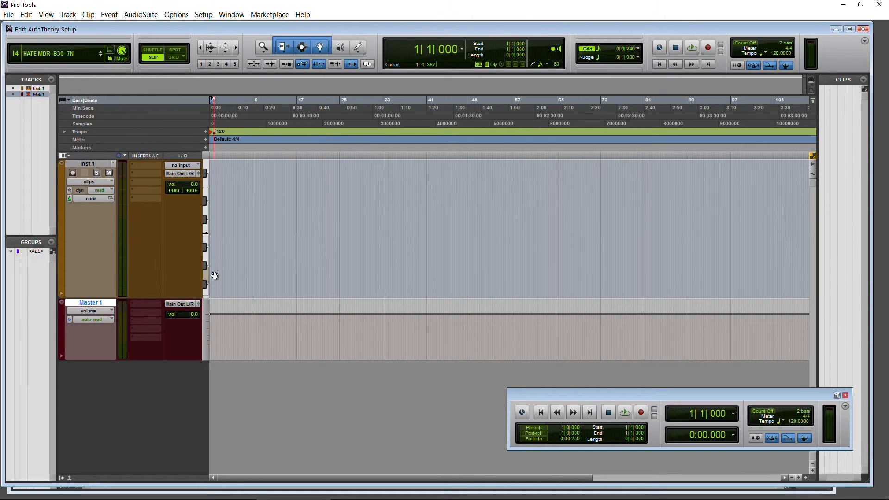
{"action": "left_click", "coordinate": [219, 491]}
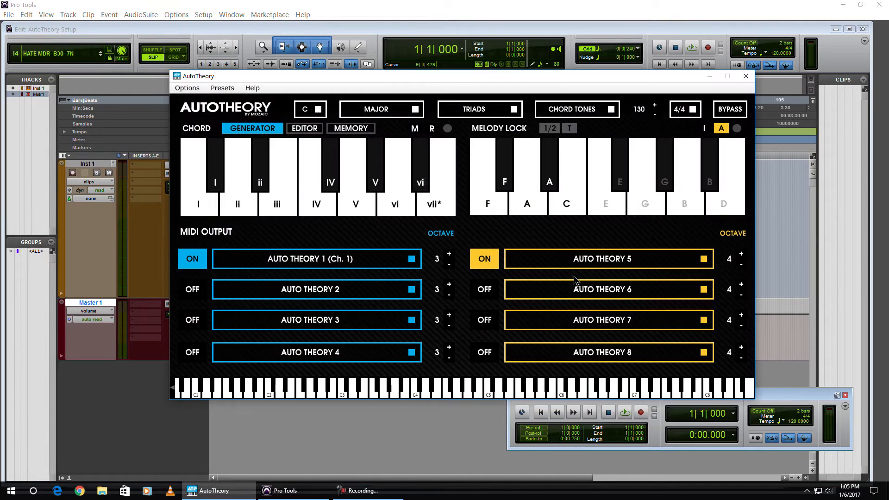
{"action": "left_click", "coordinate": [706, 79]}
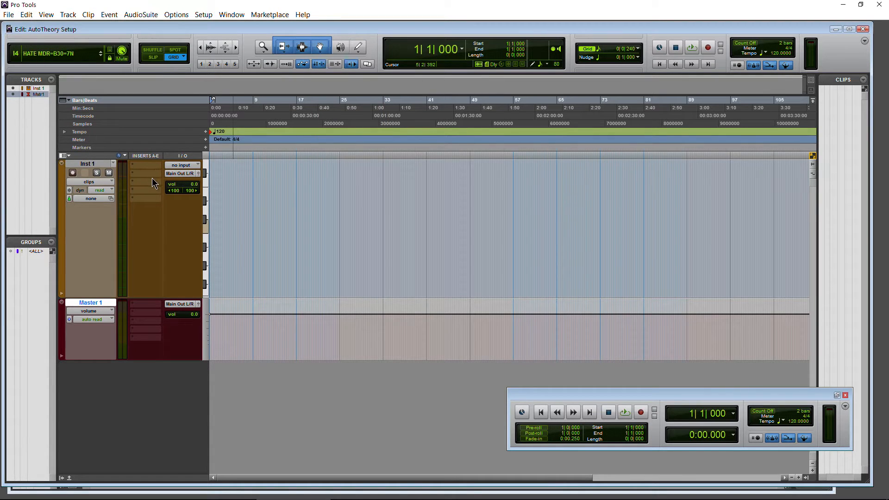
Open the MIDI input devices list of Pro Tools.
{"action": "left_click", "coordinate": [203, 15]}
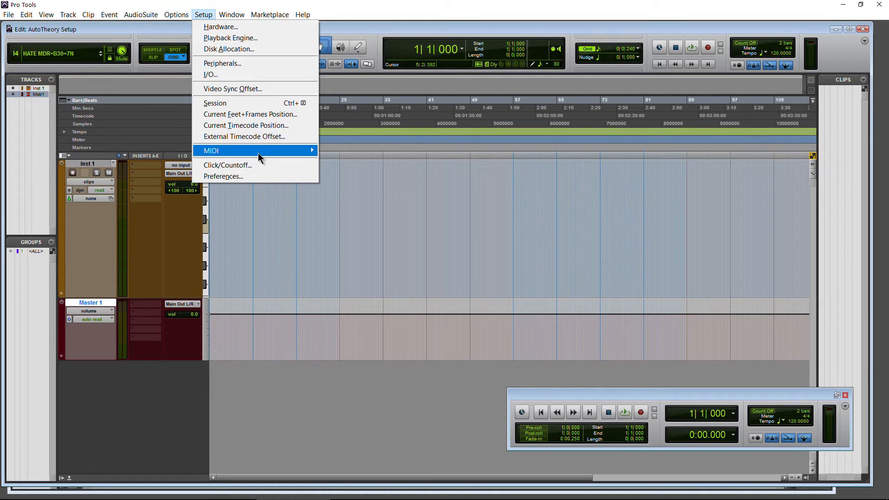
{"action": "mouse_move", "coordinate": [274, 152]}
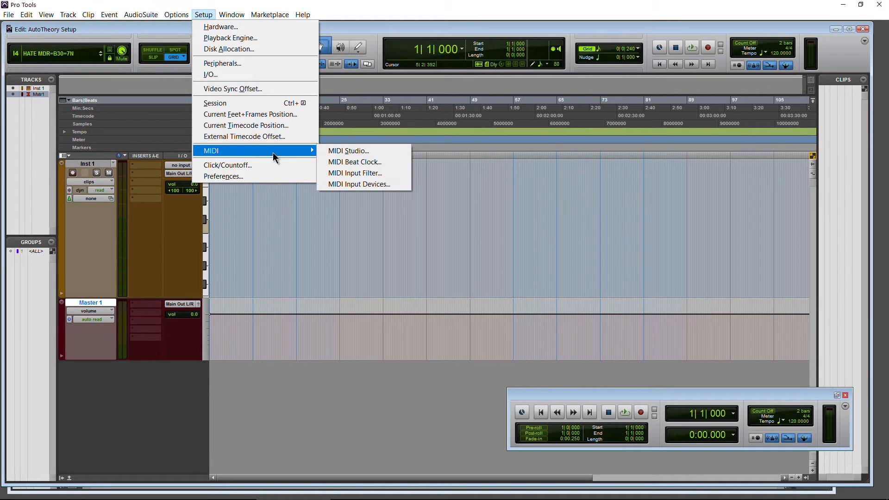
{"action": "left_click", "coordinate": [378, 184]}
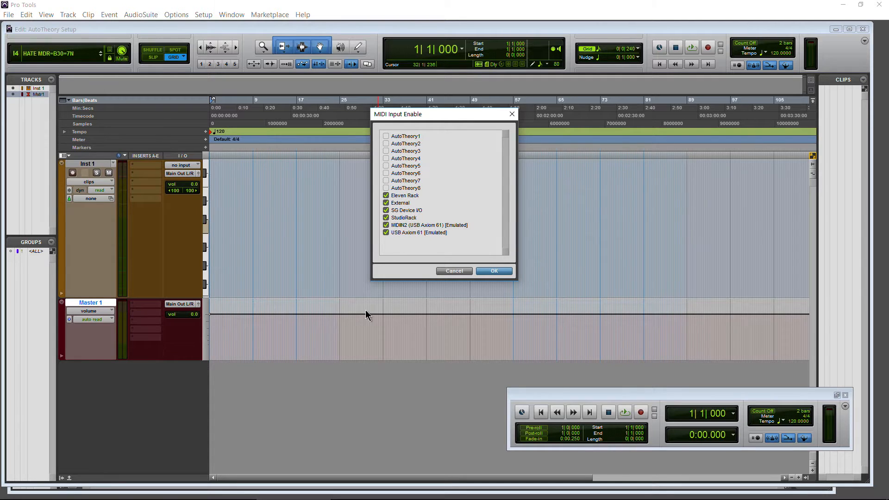
Switch to AutoTheory to review the enabled MIDI inputs in its preferences, and return to Pro Tools.
{"action": "mouse_move", "coordinate": [297, 493]}
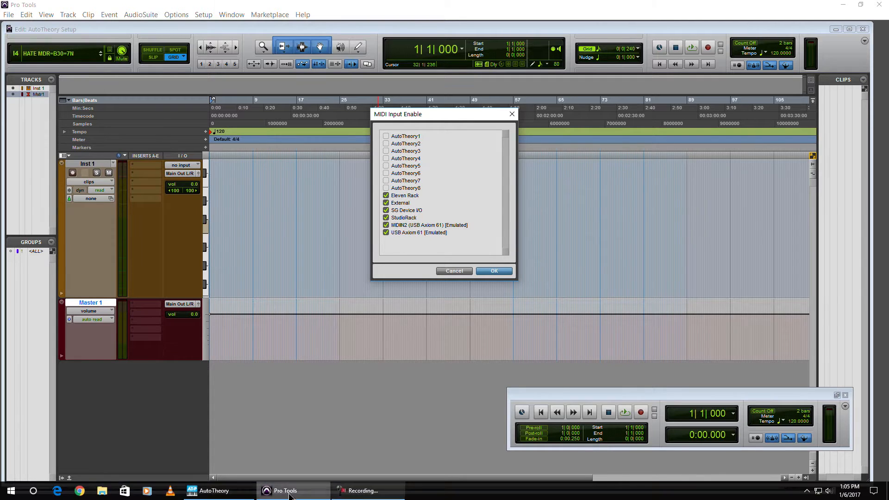
{"action": "left_click", "coordinate": [232, 491]}
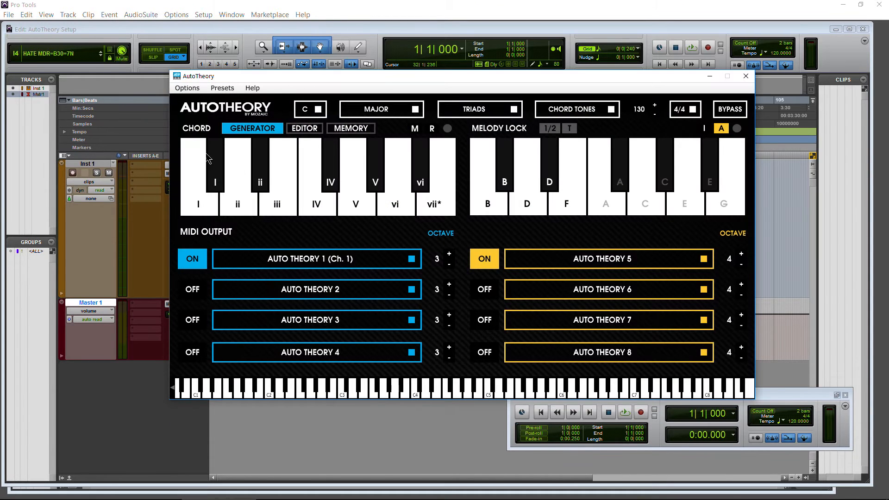
{"action": "left_click", "coordinate": [187, 88]}
{"action": "left_click", "coordinate": [204, 100]}
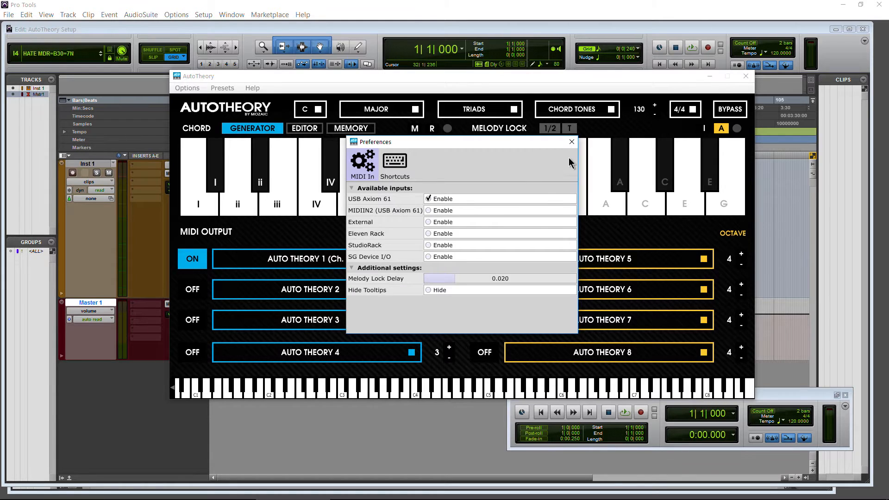
{"action": "left_click", "coordinate": [571, 142]}
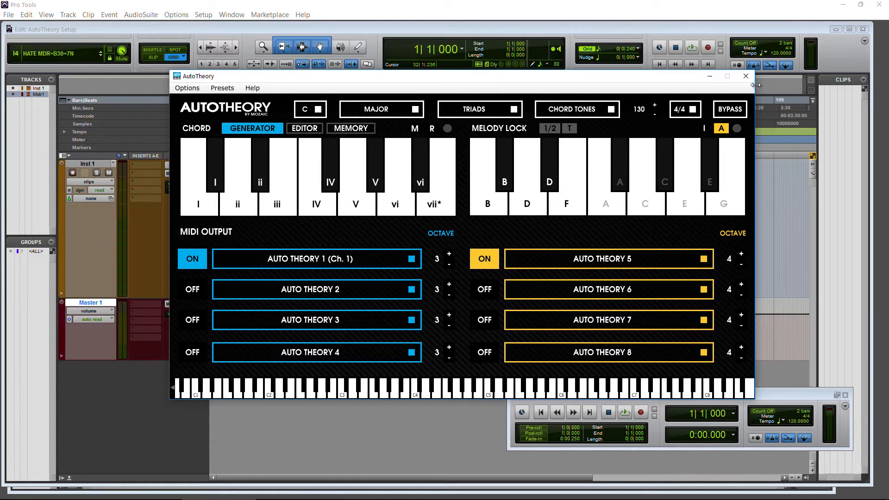
{"action": "left_click", "coordinate": [709, 77]}
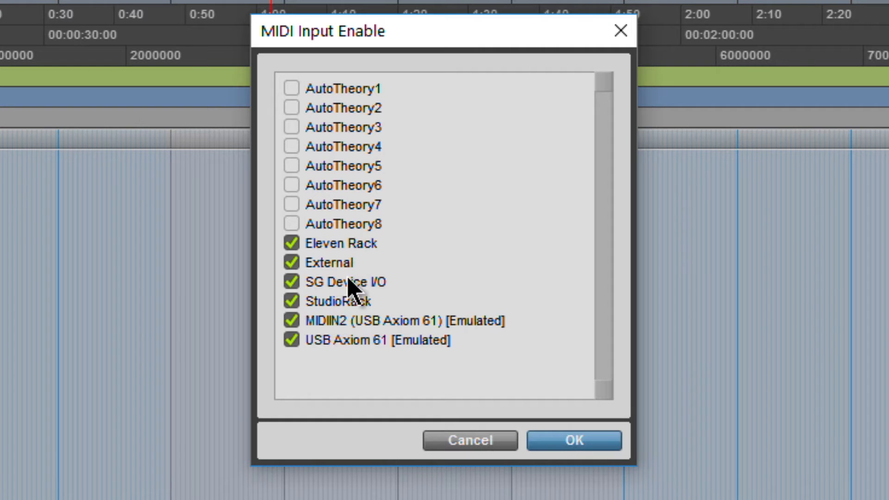
Disable the USB Axiom 61, MIDIIN2, StudioRack, SG Device I/O, External and Eleven Rack MIDI inputs.
{"action": "left_click", "coordinate": [291, 340]}
{"action": "left_click", "coordinate": [291, 320]}
{"action": "left_click", "coordinate": [292, 301]}
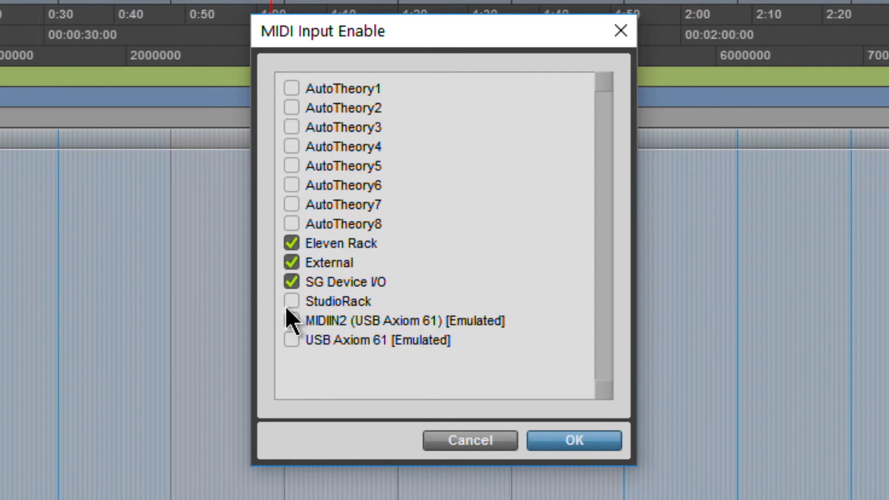
{"action": "left_click", "coordinate": [291, 282]}
{"action": "left_click", "coordinate": [292, 262]}
{"action": "left_click", "coordinate": [291, 243]}
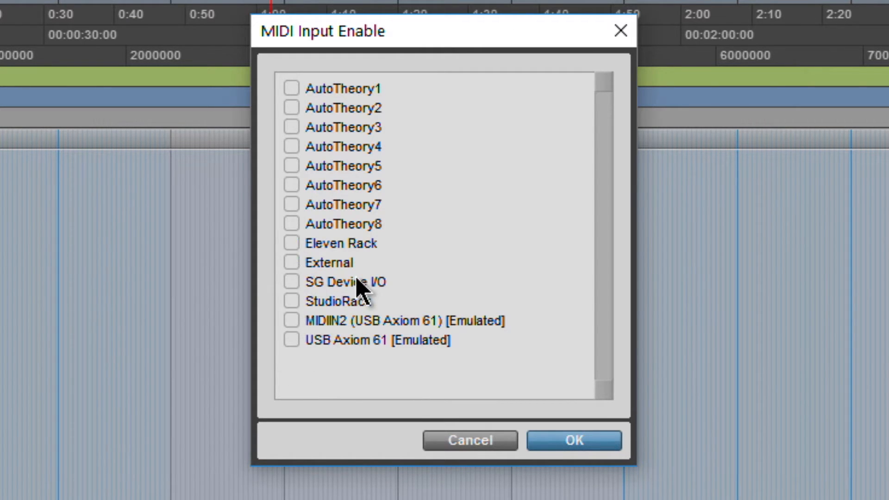
Enable the AutoTheory1, AutoTheory2, AutoTheory3 and AutoTheory4 MIDI inputs and apply the selection.
{"action": "left_click", "coordinate": [291, 89]}
{"action": "left_click", "coordinate": [291, 108]}
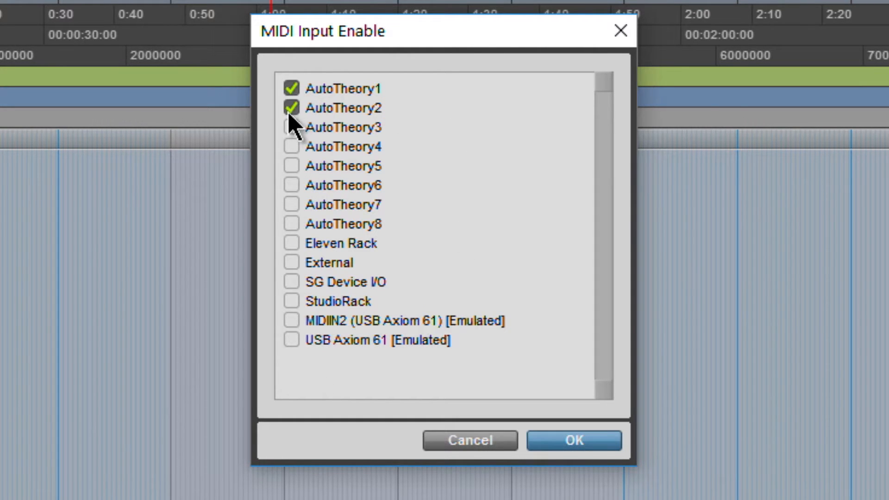
{"action": "left_click", "coordinate": [291, 127]}
{"action": "left_click", "coordinate": [291, 127]}
{"action": "left_click", "coordinate": [291, 108]}
{"action": "left_click", "coordinate": [291, 108]}
{"action": "left_click", "coordinate": [292, 127]}
{"action": "left_click", "coordinate": [291, 147]}
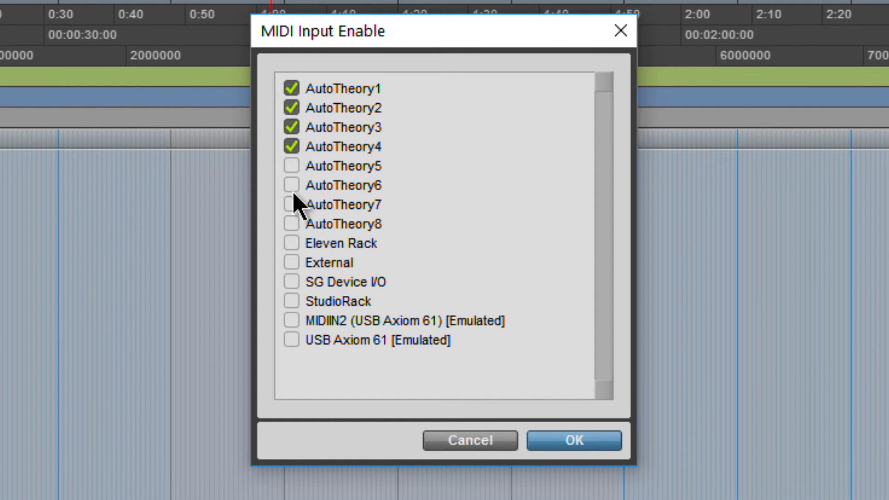
{"action": "left_click", "coordinate": [576, 439]}
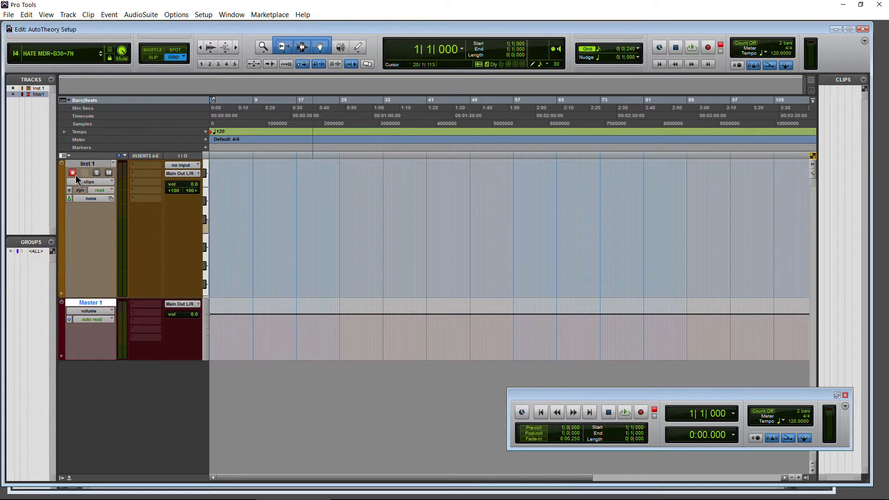
Set the Inst 1 track's MIDI input to the predefined AutoTheory1 port in the Mix window, and return to the Edit window.
{"action": "key", "text": "ctrl+equal"}
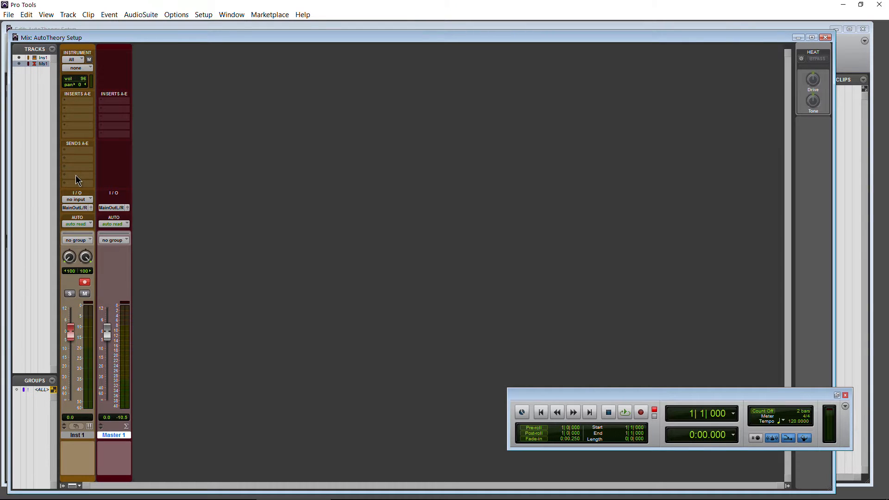
{"action": "left_click", "coordinate": [72, 60]}
{"action": "mouse_move", "coordinate": [98, 83]}
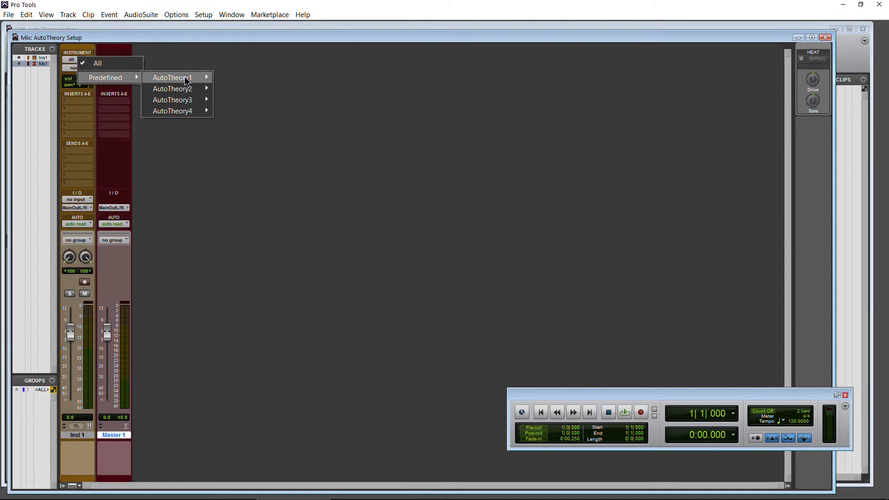
{"action": "mouse_move", "coordinate": [173, 77]}
{"action": "left_click", "coordinate": [236, 78]}
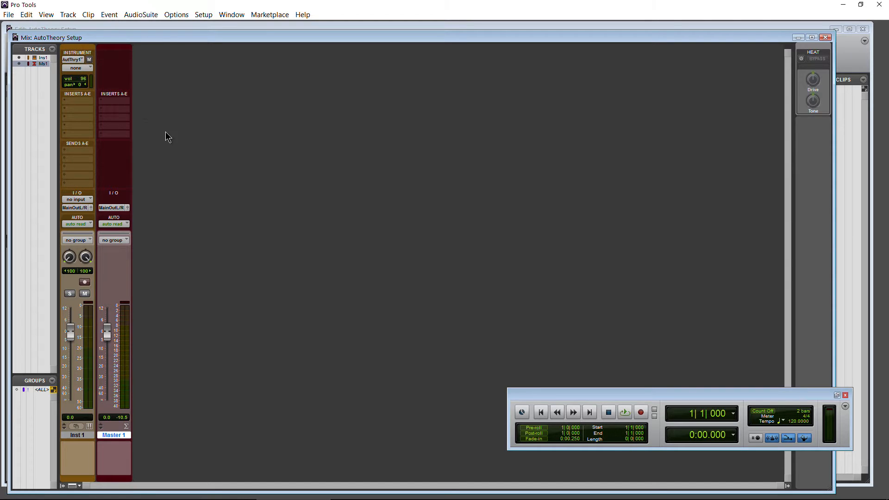
{"action": "key", "text": "ctrl+equal"}
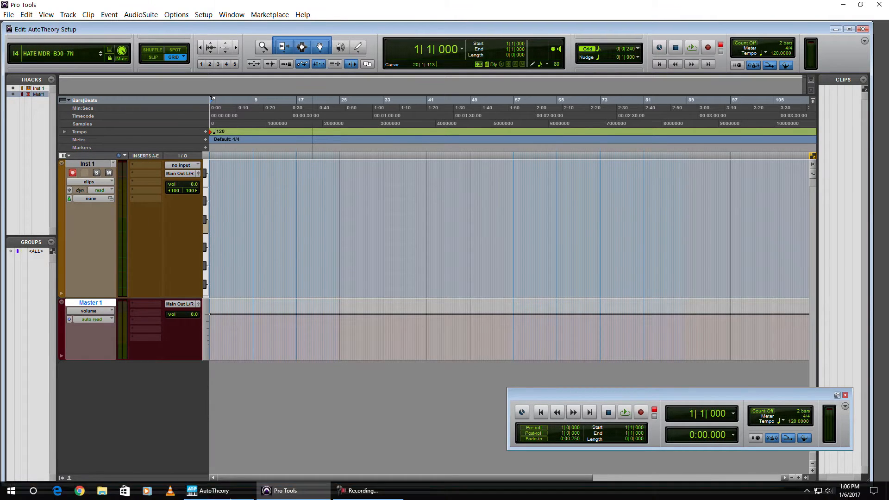
Switch to AutoTheory and close the application.
{"action": "left_click", "coordinate": [222, 489]}
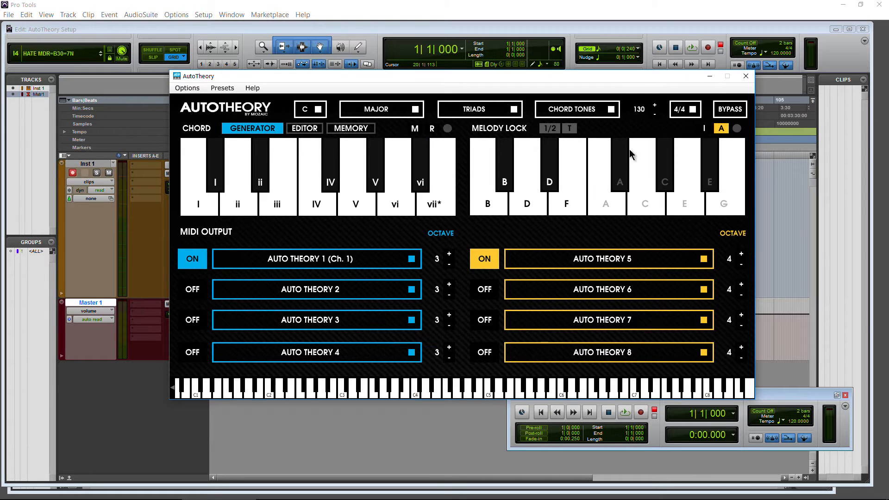
{"action": "left_click", "coordinate": [747, 77]}
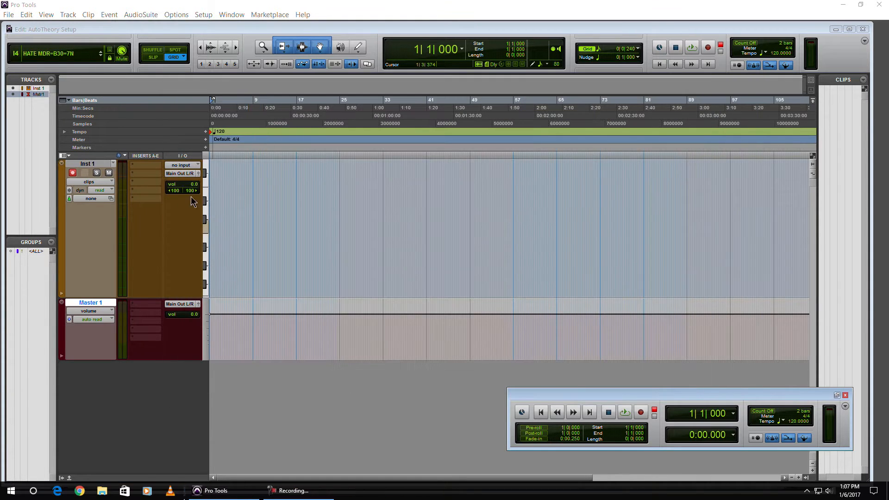
Insert the Mini Grand multichannel instrument plug-in on the first insert of the Inst 1 track.
{"action": "left_click", "coordinate": [150, 169]}
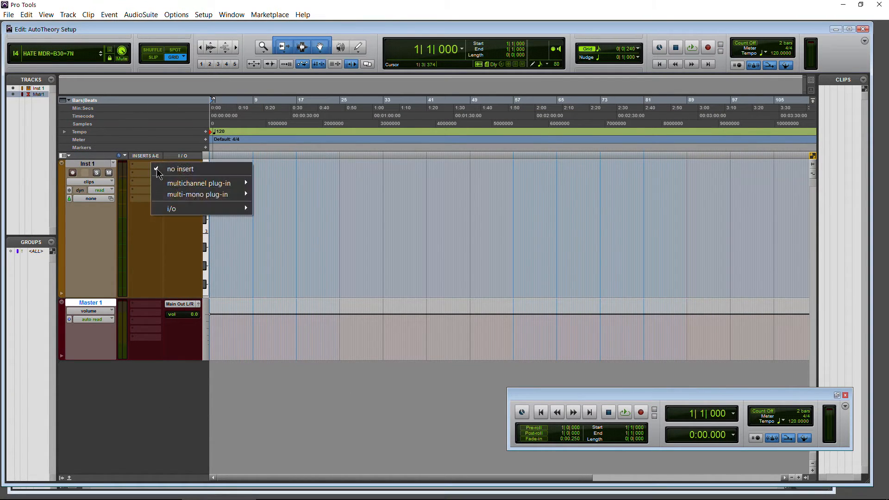
{"action": "mouse_move", "coordinate": [185, 185]}
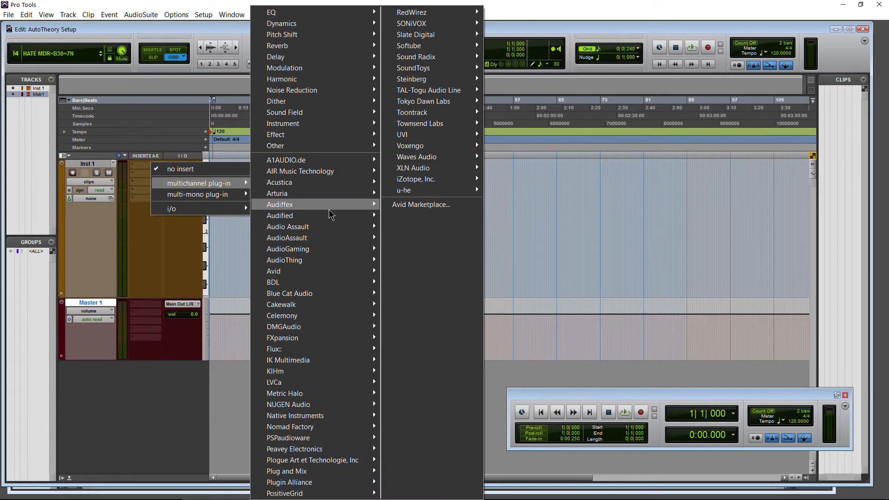
{"action": "mouse_move", "coordinate": [300, 192]}
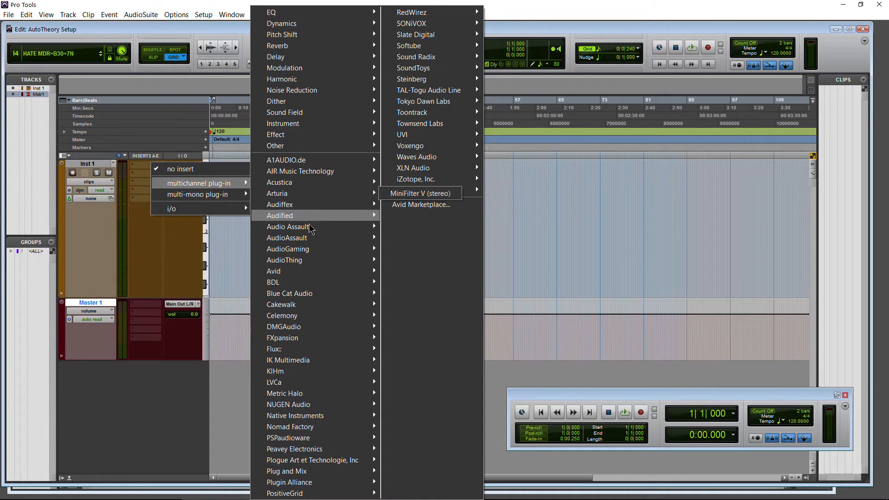
{"action": "mouse_move", "coordinate": [320, 271]}
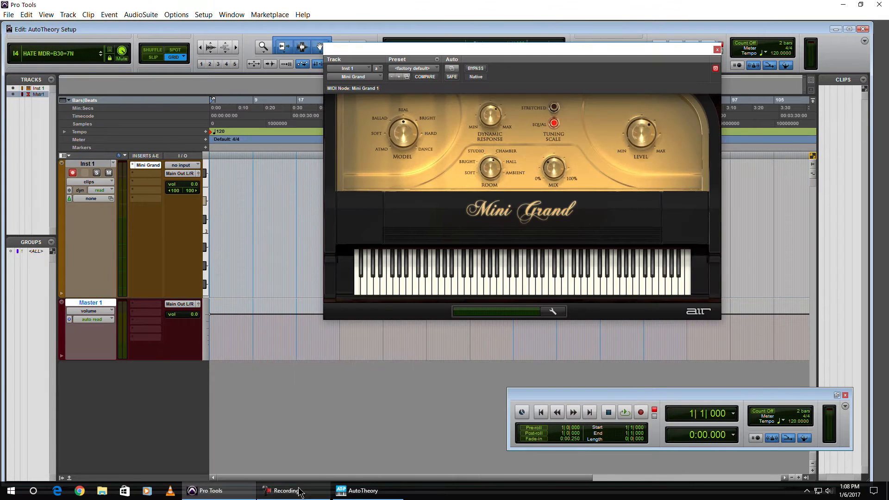
Switch to AutoTheory, play the I chord to test the Mini Grand, and return to Pro Tools.
{"action": "left_click", "coordinate": [368, 491]}
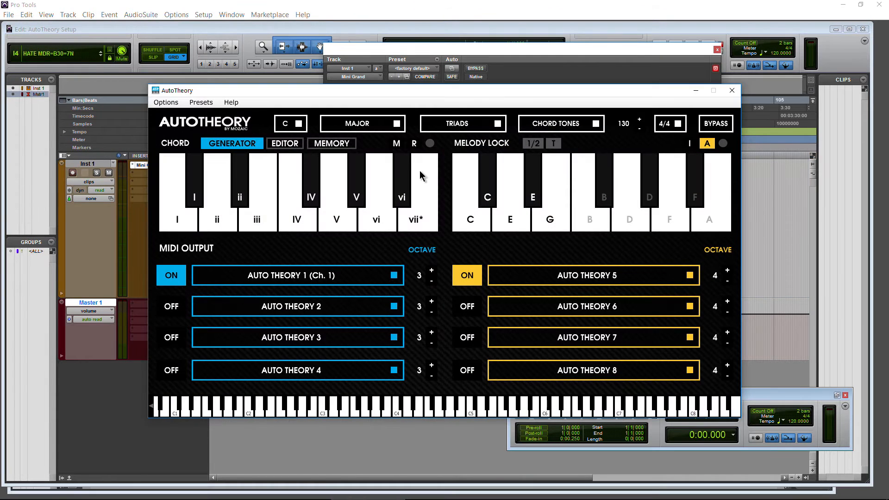
{"action": "left_click", "coordinate": [544, 193]}
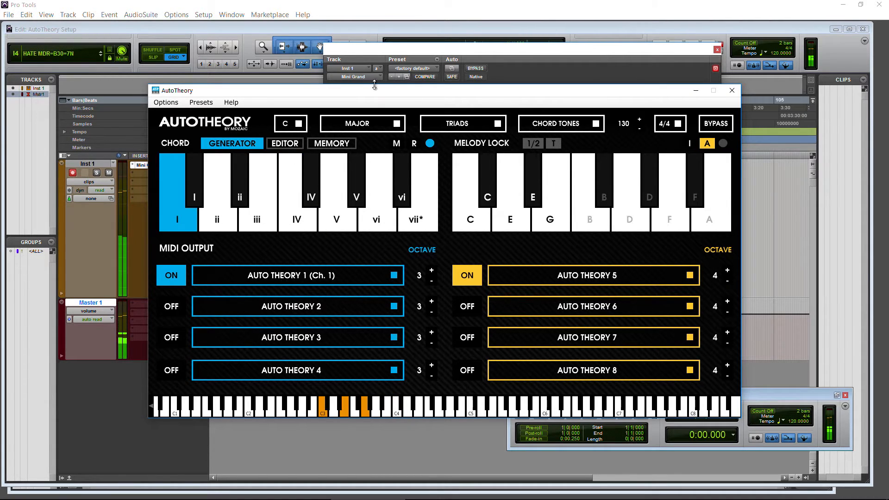
{"action": "left_click", "coordinate": [695, 91]}
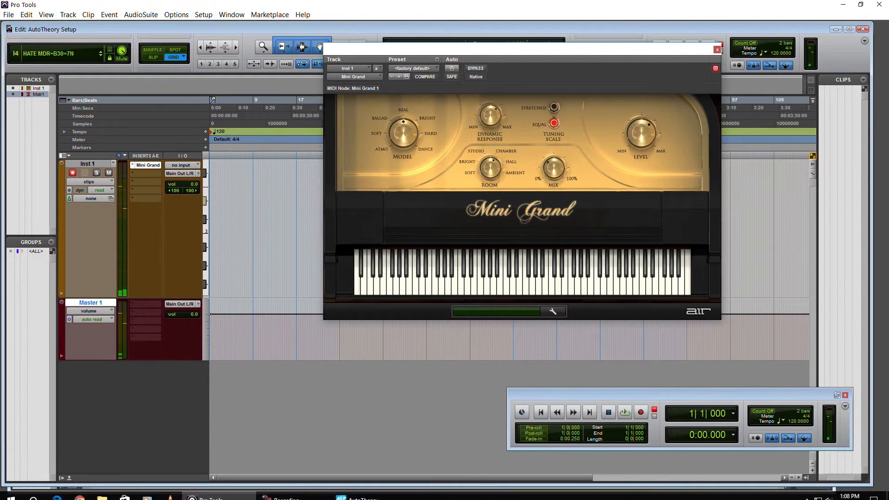
Switch to AutoTheory, set the first melody MIDI output to AUTO THEORY 4, and return to Pro Tools.
{"action": "left_click", "coordinate": [359, 494]}
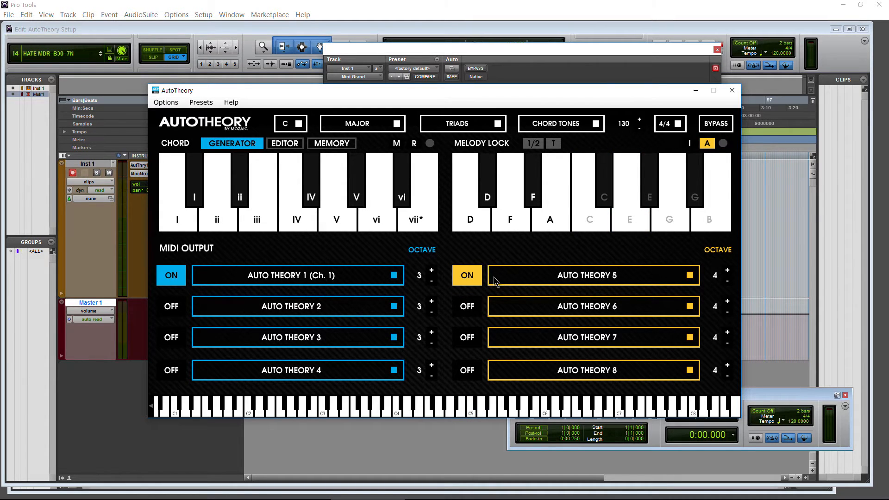
{"action": "left_click", "coordinate": [690, 280]}
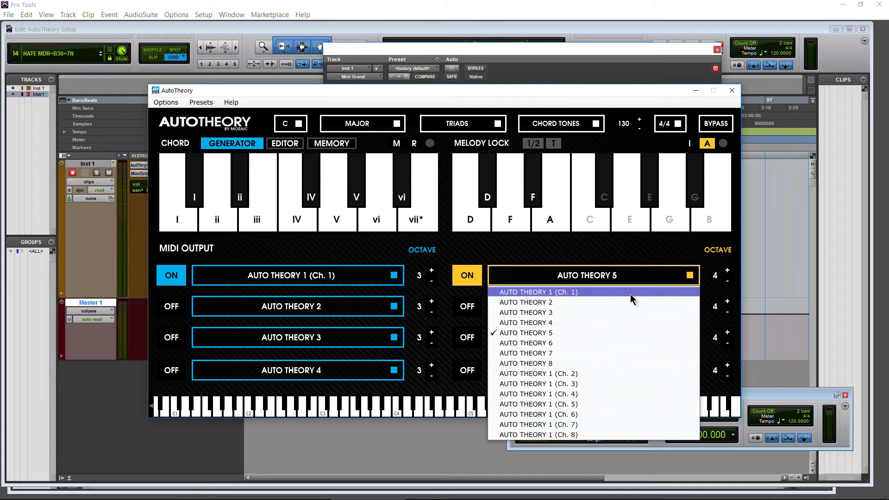
{"action": "left_click", "coordinate": [560, 323]}
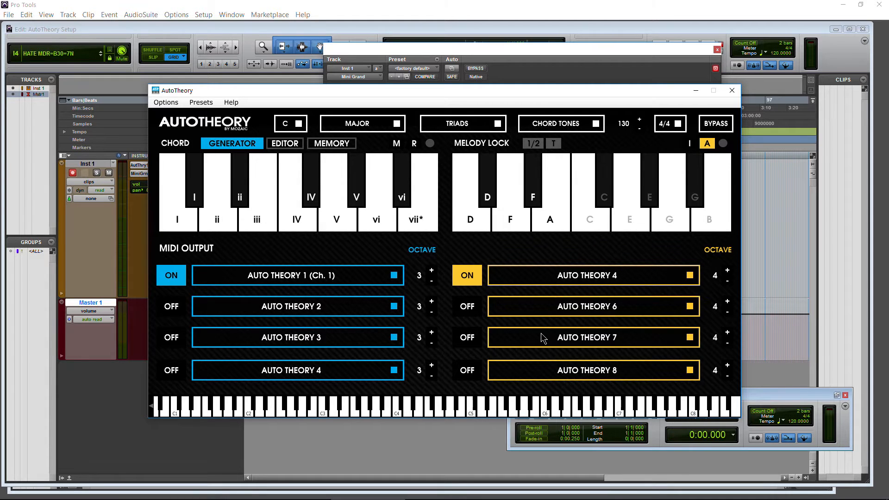
{"action": "left_click", "coordinate": [696, 92]}
Examine the Inst 1 track's MIDI input, its instrument section in the Mix window, and the Edit window's column view options.
{"action": "left_click", "coordinate": [141, 167]}
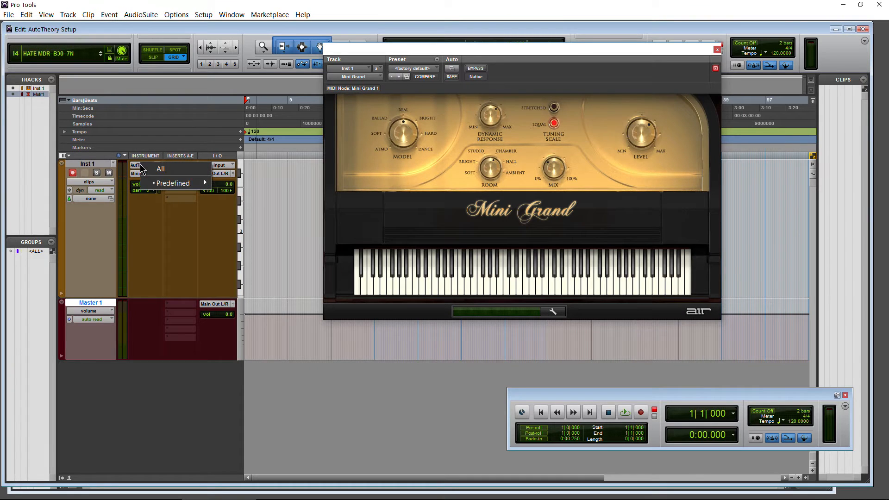
{"action": "left_click", "coordinate": [132, 222]}
{"action": "left_click", "coordinate": [66, 157]}
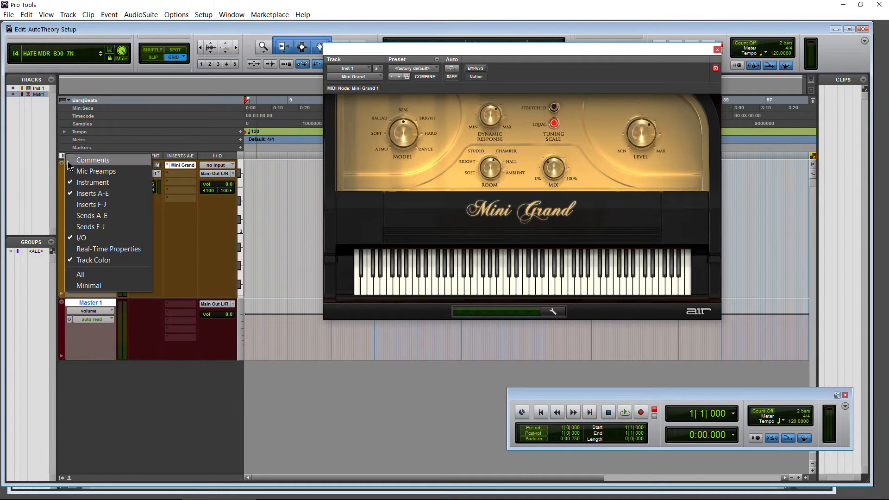
{"action": "left_click", "coordinate": [181, 253]}
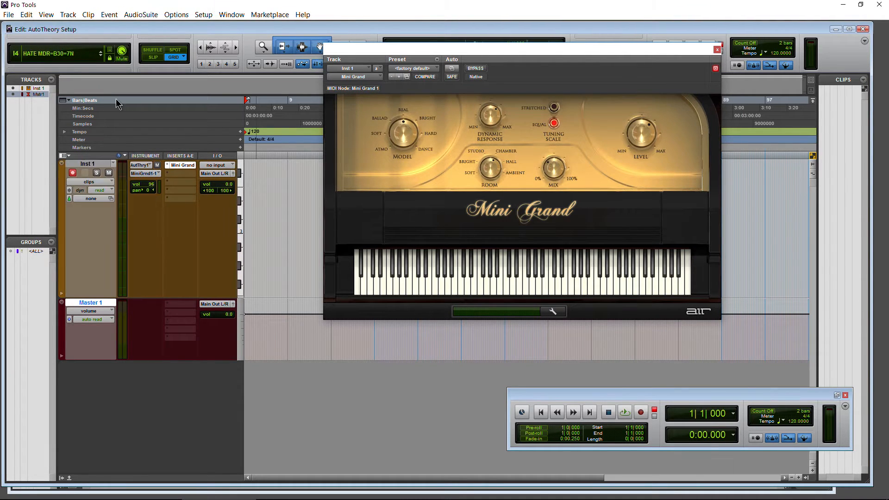
{"action": "key", "text": "ctrl+equal"}
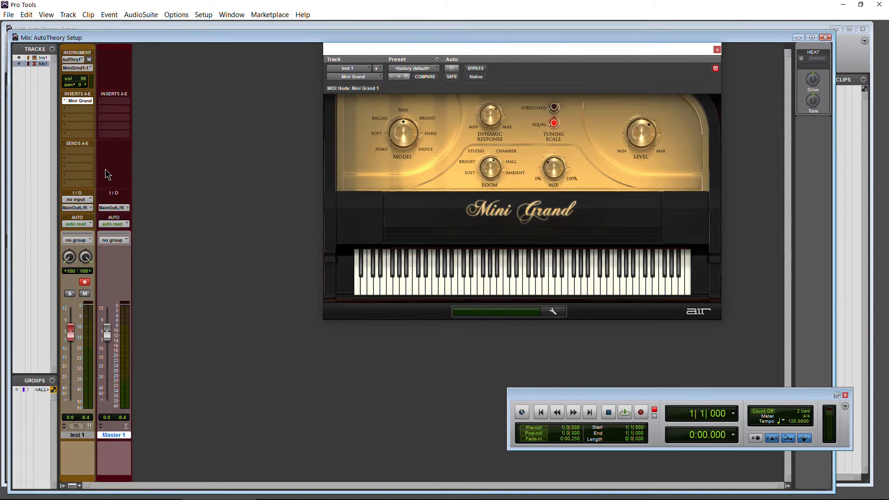
{"action": "key", "text": "ctrl+equal"}
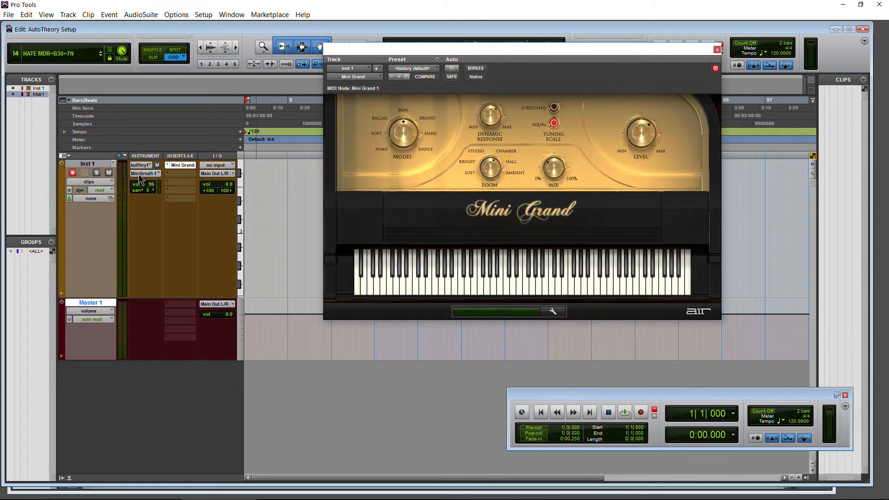
{"action": "left_click", "coordinate": [65, 155]}
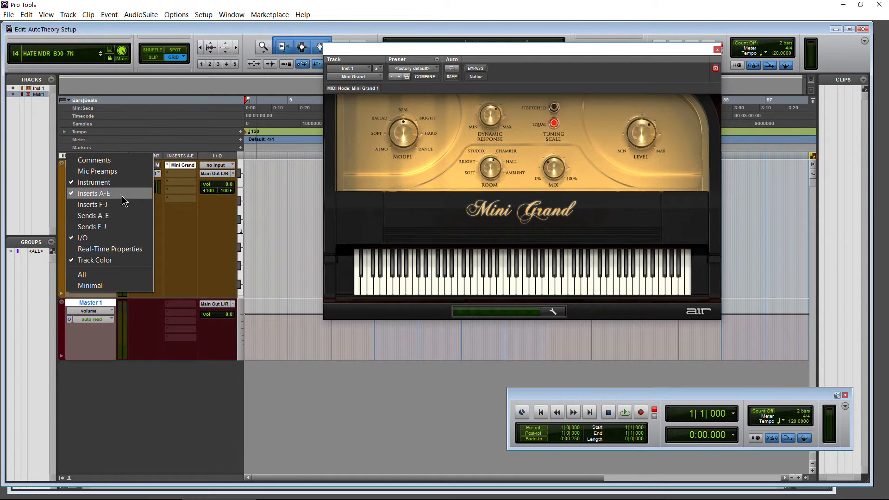
{"action": "left_click", "coordinate": [194, 246]}
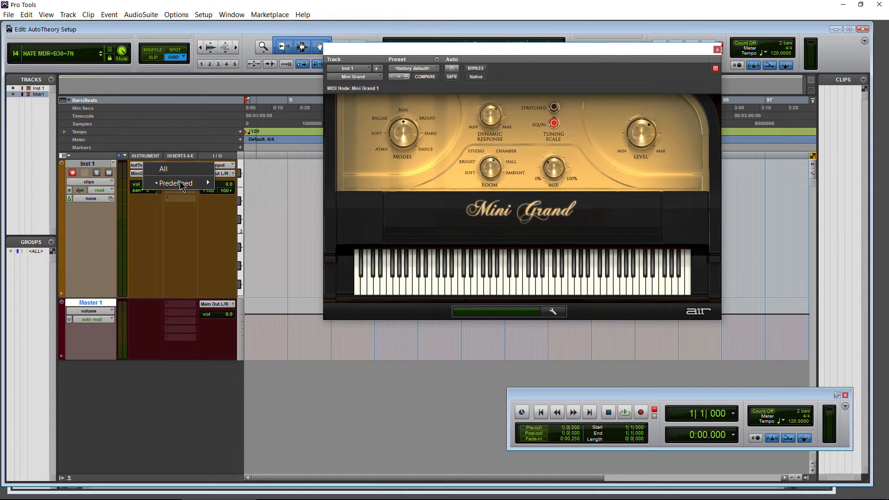
Set the Inst 1 track's MIDI input to the predefined AutoTheory2 port on all channels.
{"action": "mouse_move", "coordinate": [183, 184]}
{"action": "mouse_move", "coordinate": [267, 187]}
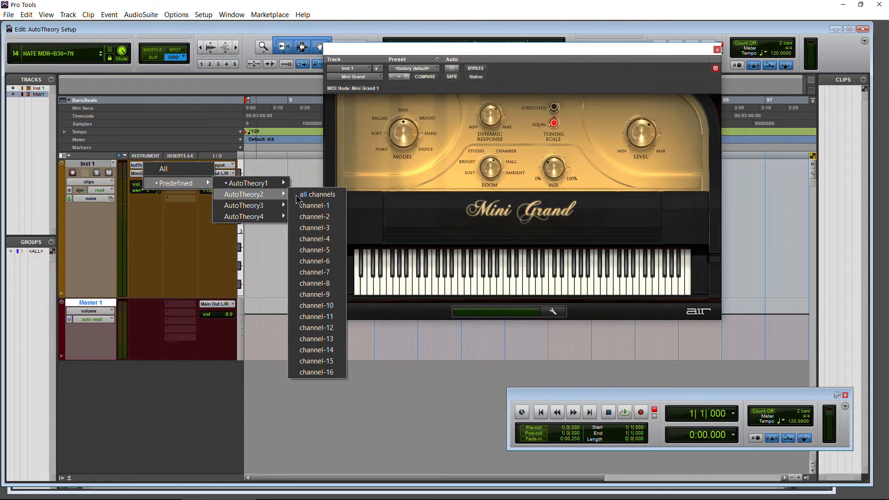
{"action": "left_click", "coordinate": [315, 195]}
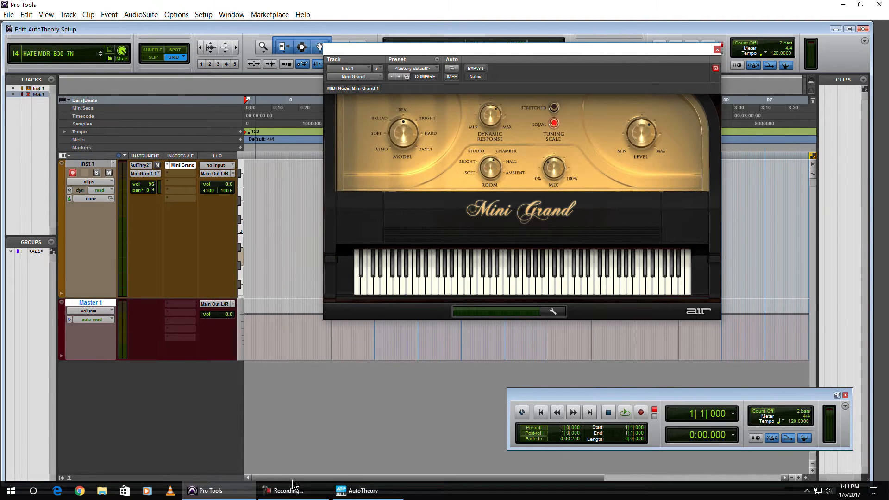
Switch to AutoTheory, set the first melody MIDI output to AUTO THEORY 2, and return to Pro Tools.
{"action": "left_click", "coordinate": [368, 489]}
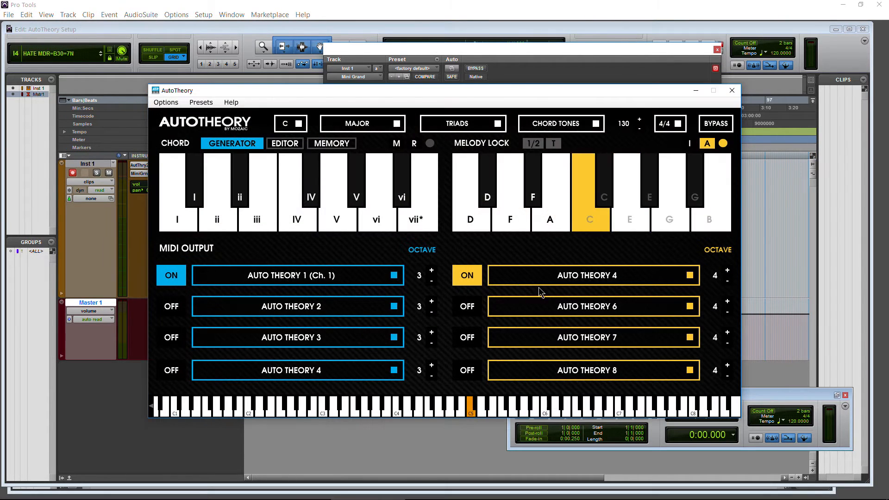
{"action": "left_click", "coordinate": [693, 278]}
{"action": "left_click", "coordinate": [553, 302]}
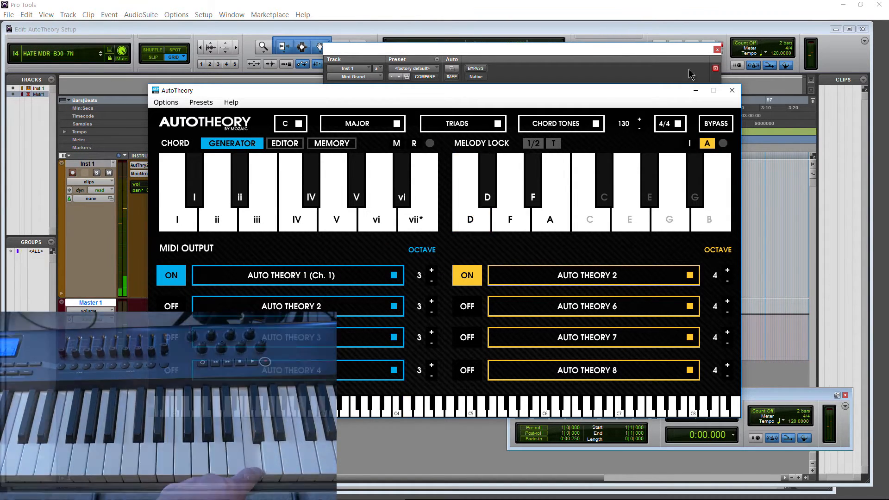
{"action": "left_click", "coordinate": [702, 93]}
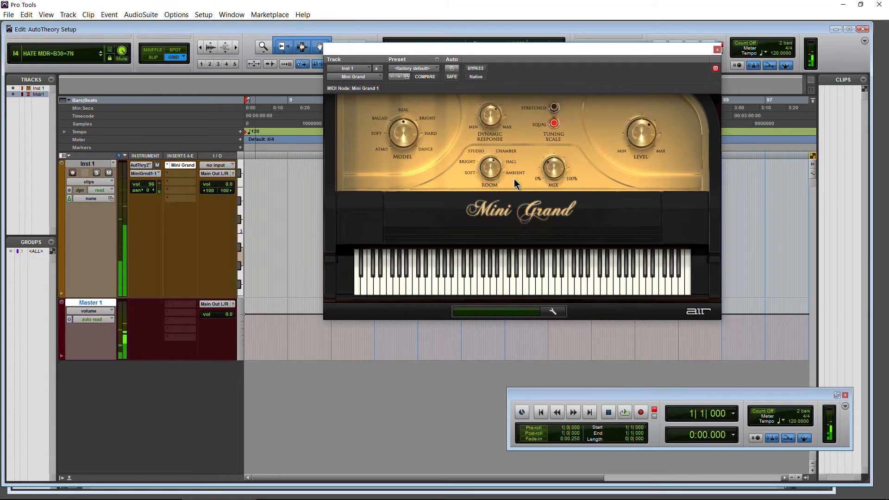
Switch to AutoTheory, set the first melody MIDI output to AUTO THEORY 1 (Ch. 1), and return to Pro Tools.
{"action": "left_click", "coordinate": [368, 490]}
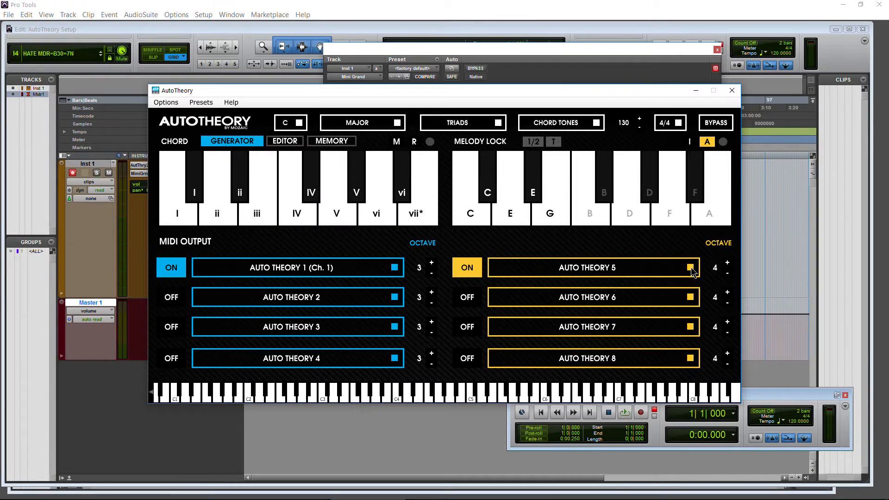
{"action": "left_click", "coordinate": [691, 270]}
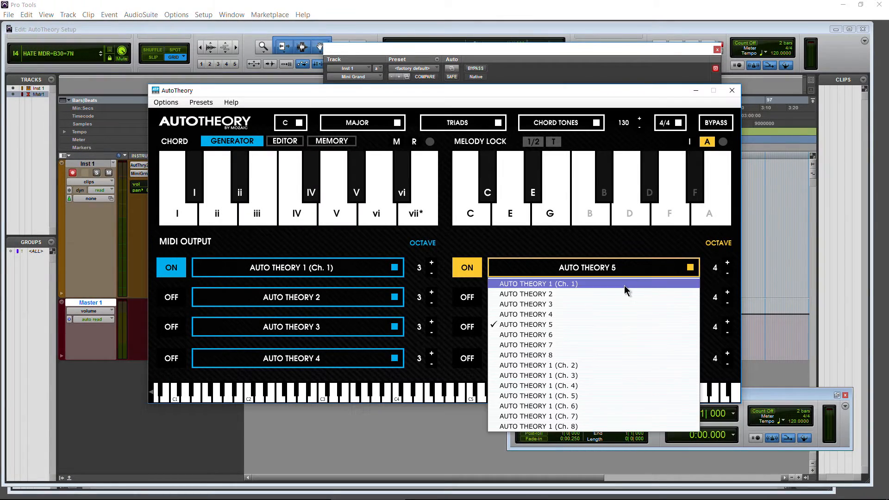
{"action": "left_click", "coordinate": [626, 283]}
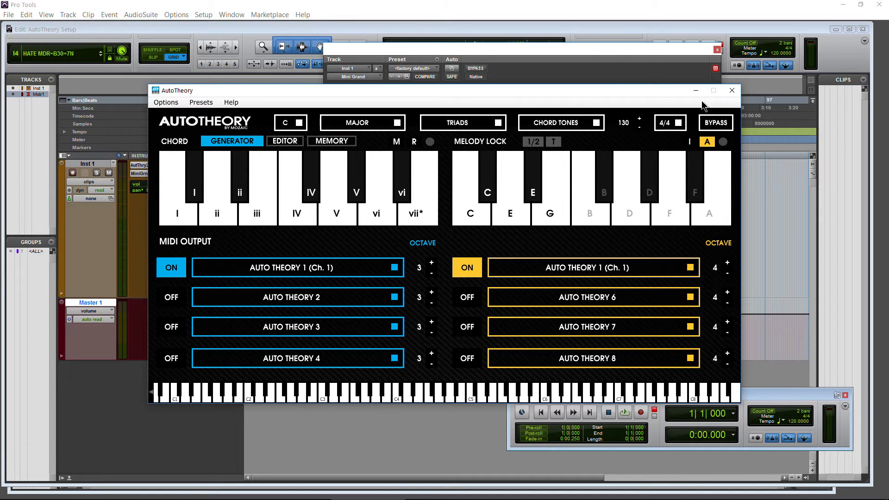
{"action": "left_click", "coordinate": [696, 91]}
Set the Inst 1 track's MIDI input to the predefined AutoTheory1 port.
{"action": "left_click", "coordinate": [143, 165]}
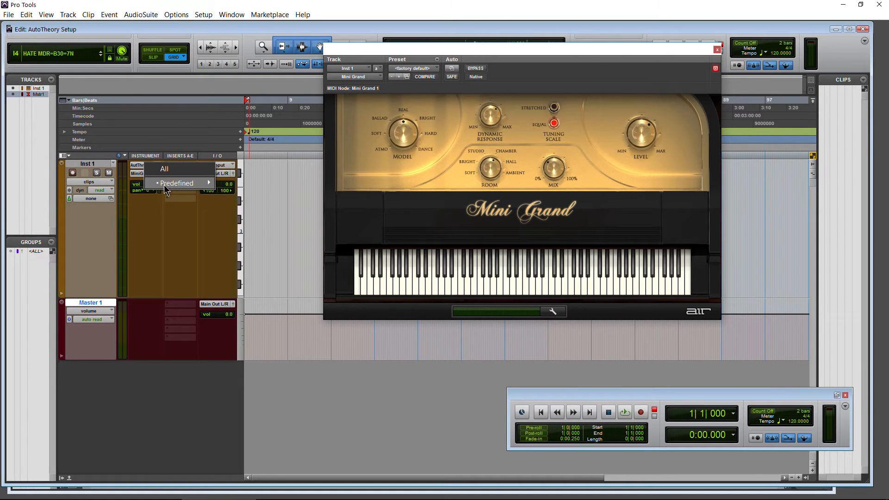
{"action": "mouse_move", "coordinate": [181, 183]}
{"action": "mouse_move", "coordinate": [260, 184]}
{"action": "left_click", "coordinate": [314, 187]}
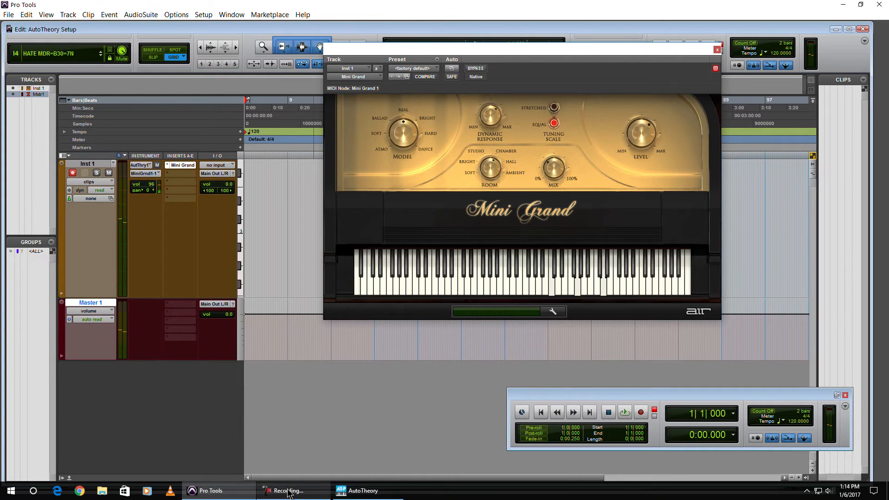
Switch to AutoTheory, examine the key, scale, chord type and melody mode choices, and return to Pro Tools.
{"action": "left_click", "coordinate": [376, 498]}
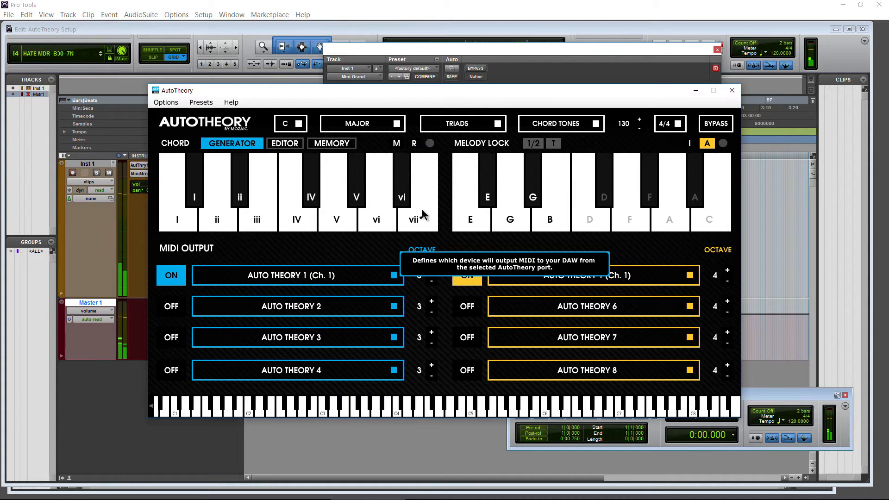
{"action": "left_click", "coordinate": [298, 125]}
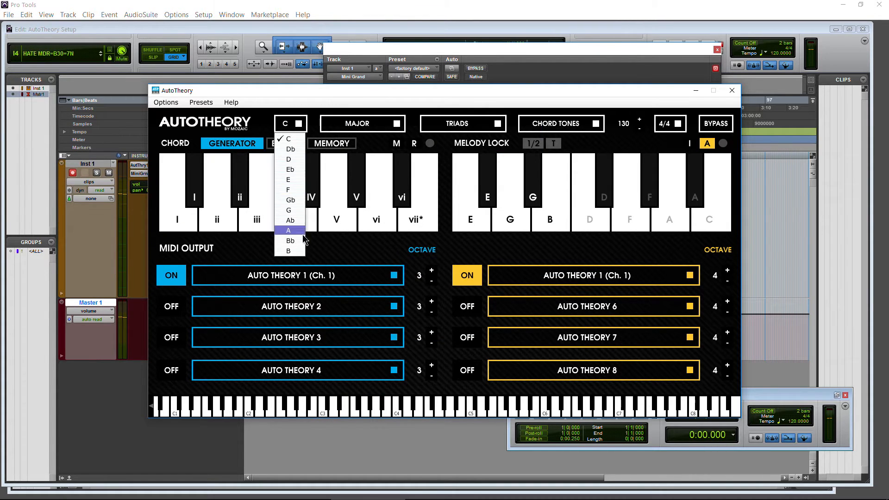
{"action": "left_click", "coordinate": [375, 130]}
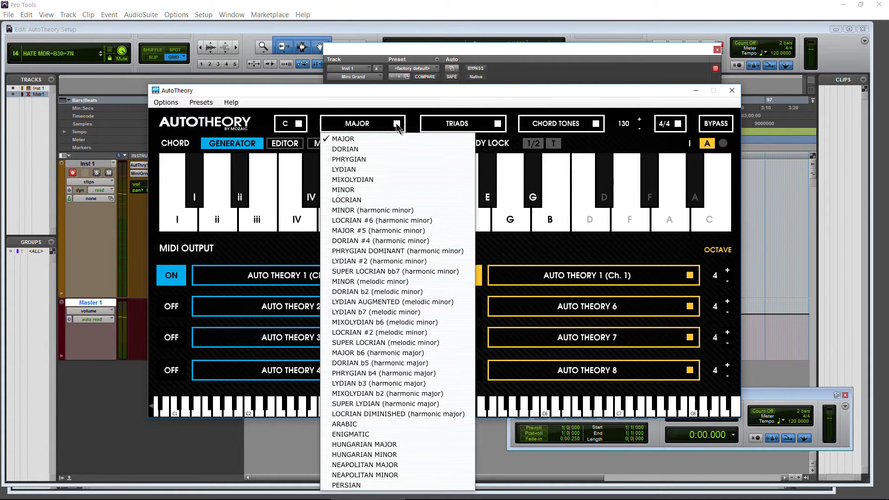
{"action": "left_click", "coordinate": [492, 126]}
{"action": "left_click", "coordinate": [585, 128]}
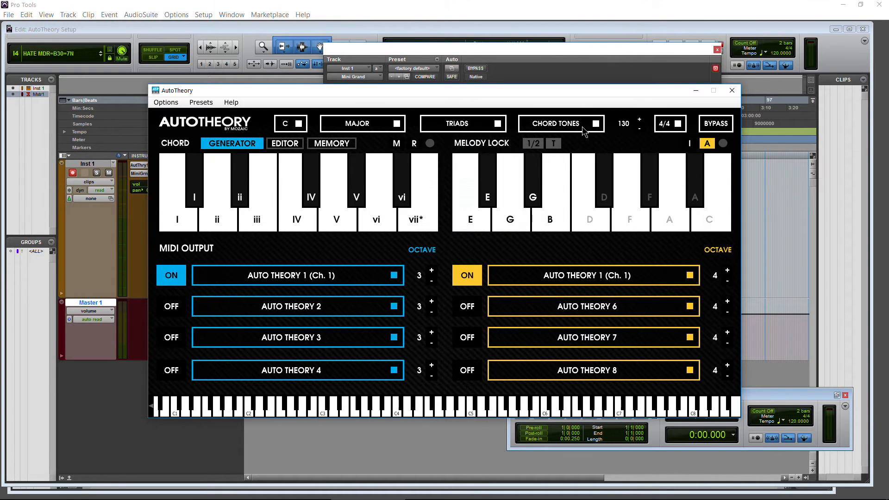
{"action": "left_click", "coordinate": [597, 129]}
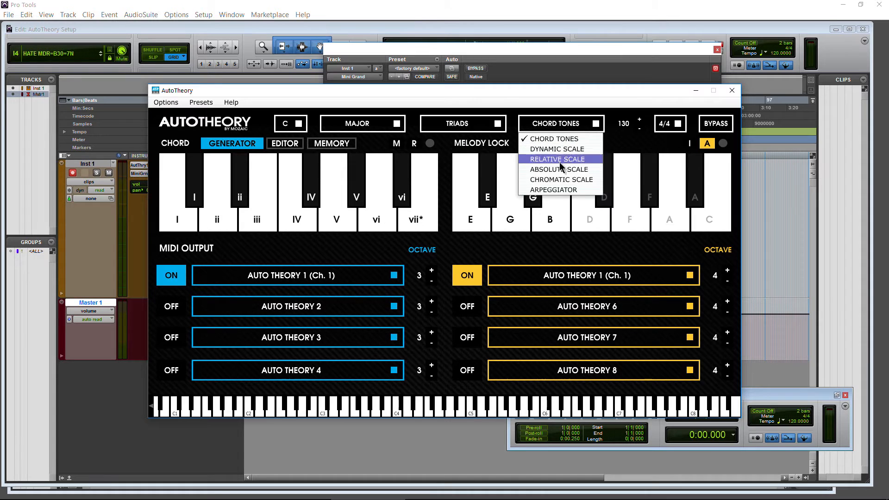
{"action": "left_click", "coordinate": [604, 102]}
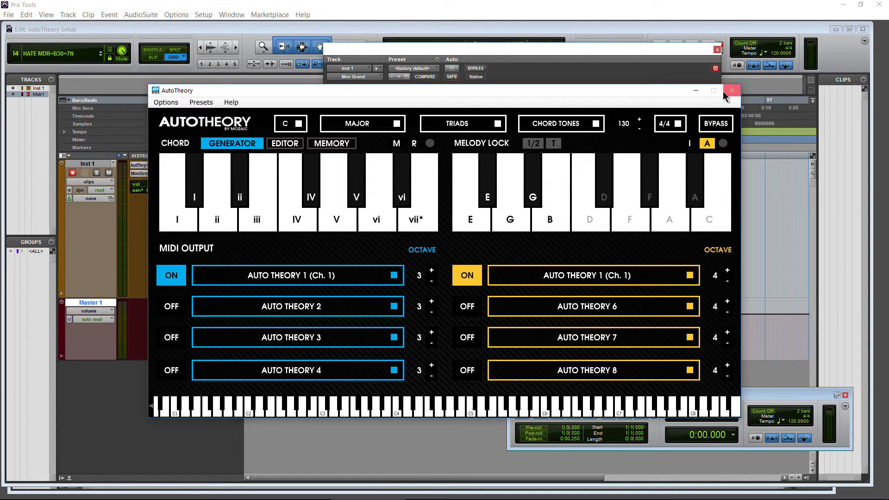
{"action": "left_click", "coordinate": [695, 91]}
Close the Mini Grand window and replace that insert on Inst 1 with the Kontakt 5 plug-in.
{"action": "left_click", "coordinate": [717, 49]}
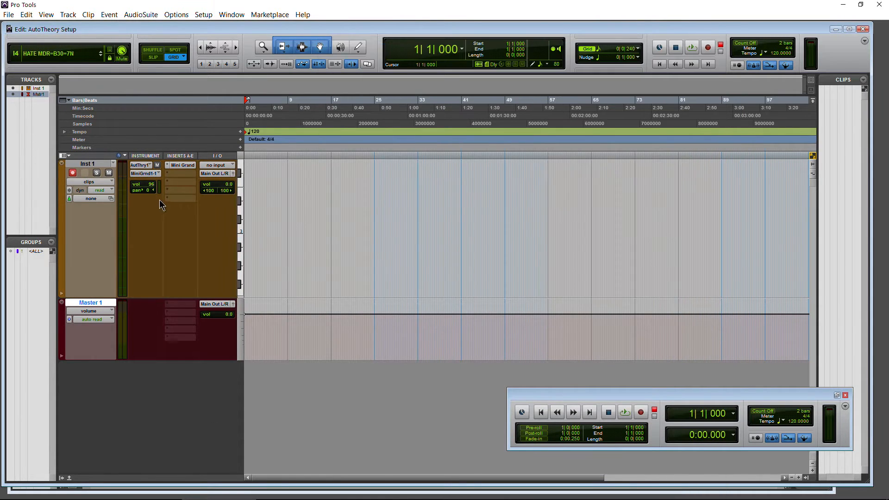
{"action": "left_click", "coordinate": [171, 166]}
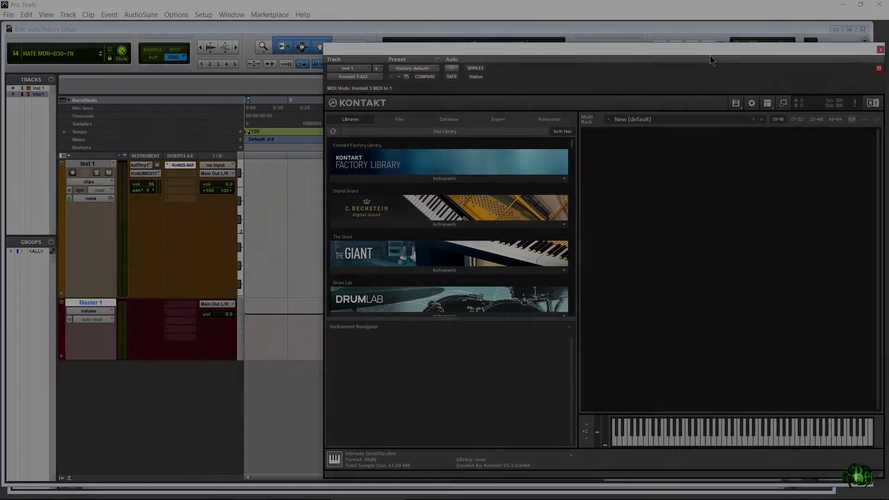
Load String Ensemble Essential.nki from the Symphony Essentials String Ensemble library into the Kontakt multi rack.
{"action": "left_click_drag", "start_coordinate": [710, 55], "coordinate": [588, 44]}
{"action": "scroll", "coordinate": [431, 206], "scroll_direction": "down", "scroll_amount": 1}
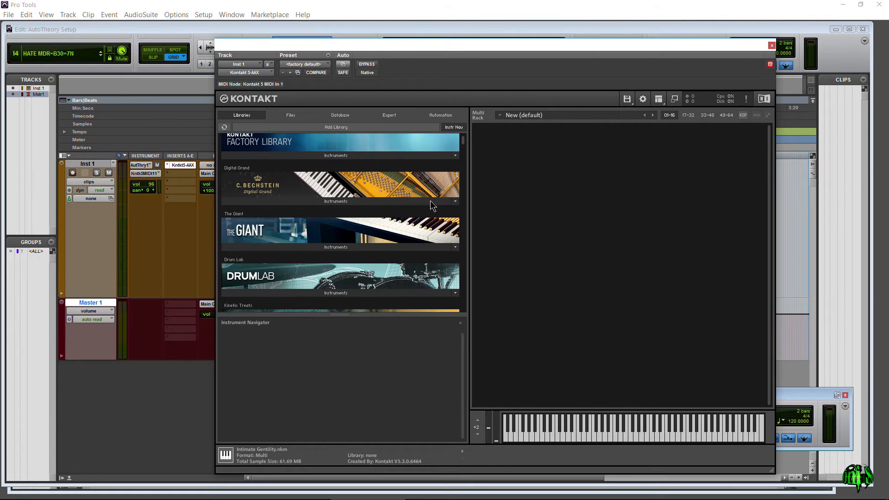
{"action": "scroll", "coordinate": [380, 196], "scroll_direction": "down", "scroll_amount": 3}
{"action": "scroll", "coordinate": [335, 203], "scroll_direction": "down", "scroll_amount": 3}
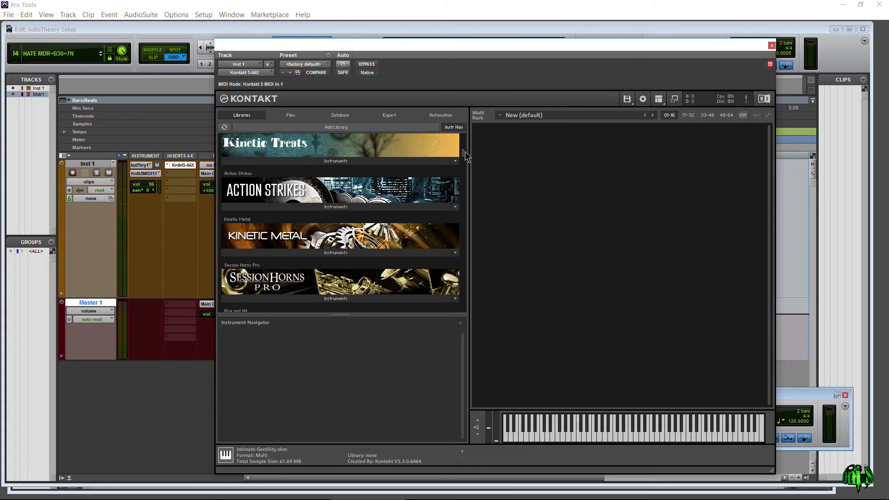
{"action": "scroll", "coordinate": [465, 157], "scroll_direction": "down", "scroll_amount": 7}
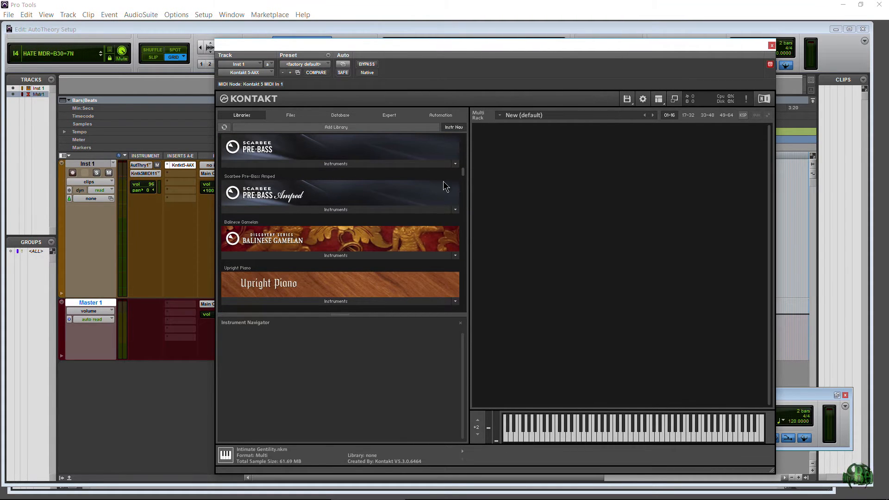
{"action": "left_click_drag", "start_coordinate": [464, 173], "coordinate": [465, 302]}
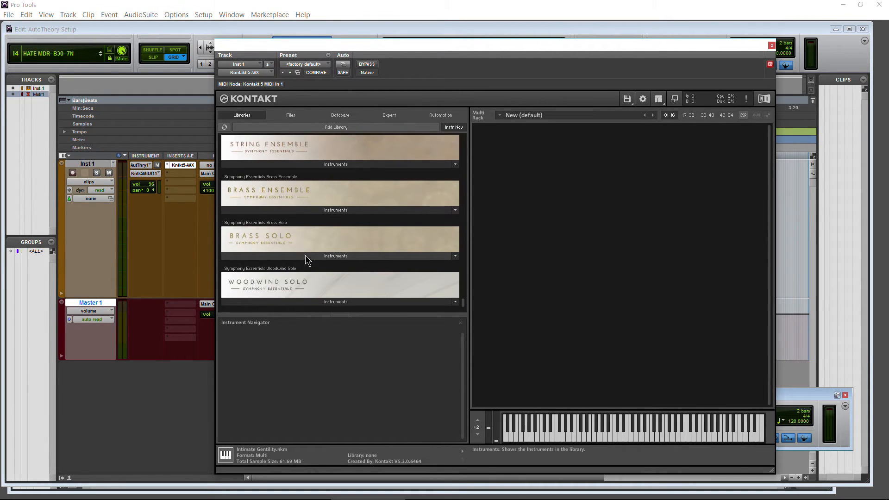
{"action": "scroll", "coordinate": [308, 256], "scroll_direction": "up", "scroll_amount": 1}
{"action": "scroll", "coordinate": [338, 227], "scroll_direction": "up", "scroll_amount": 2}
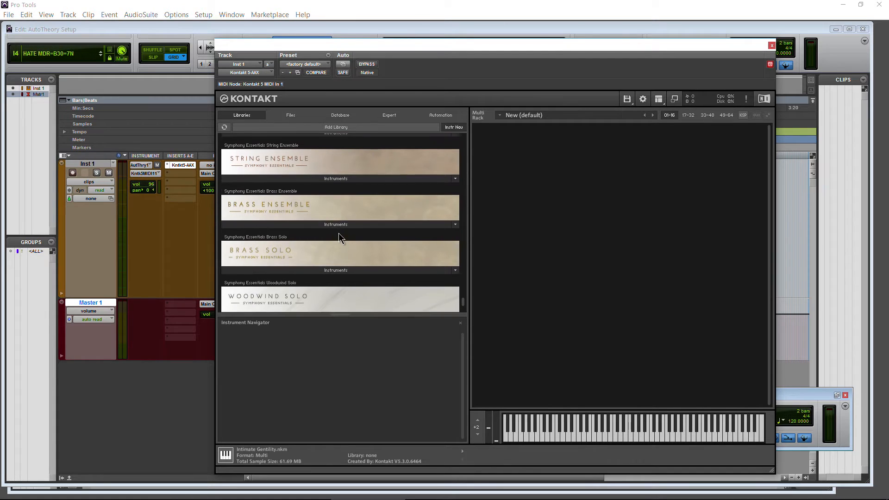
{"action": "left_click", "coordinate": [345, 184]}
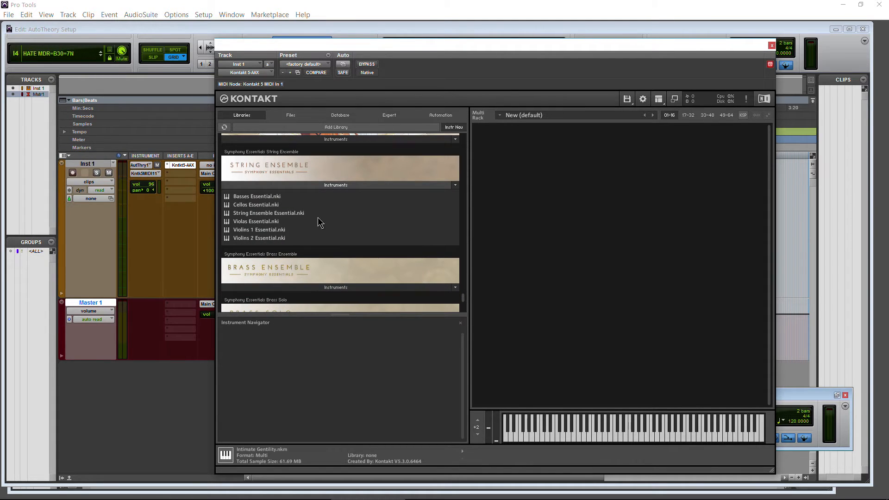
{"action": "left_click", "coordinate": [240, 214]}
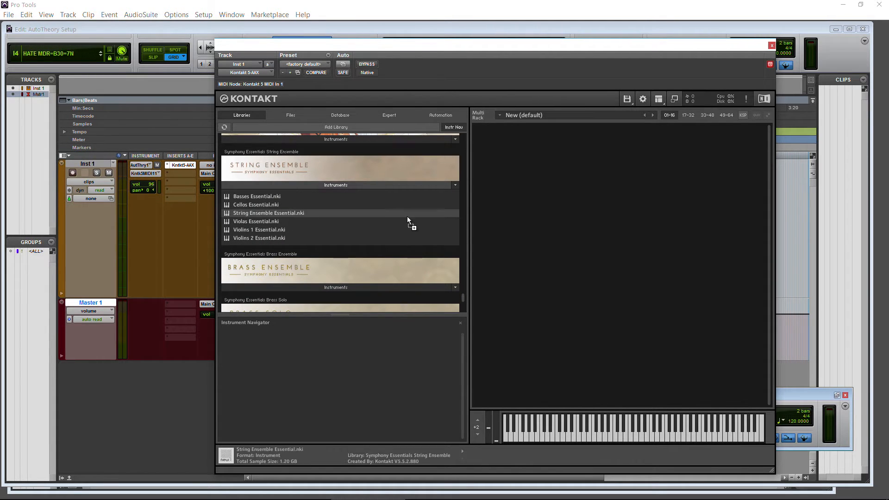
{"action": "left_click_drag", "start_coordinate": [407, 216], "coordinate": [599, 226]}
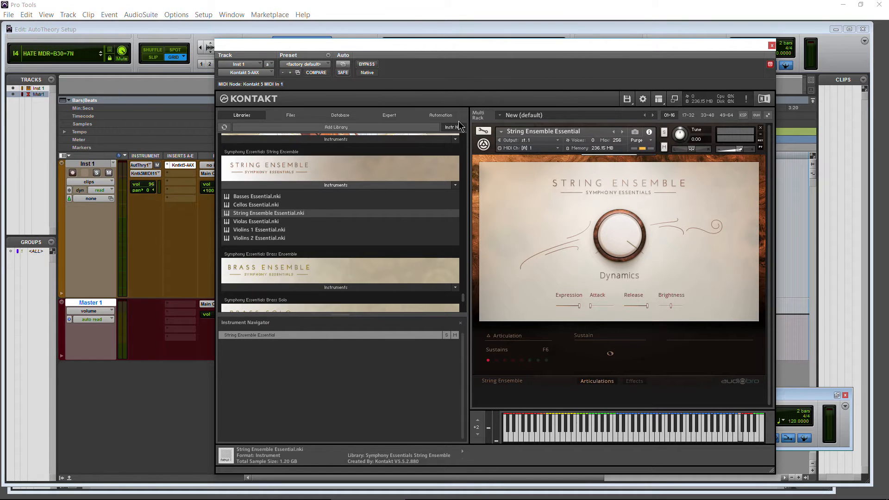
Check the MIDI outputs in AutoTheory, return to Pro Tools and record-enable the Inst 1 track.
{"action": "left_click", "coordinate": [269, 493]}
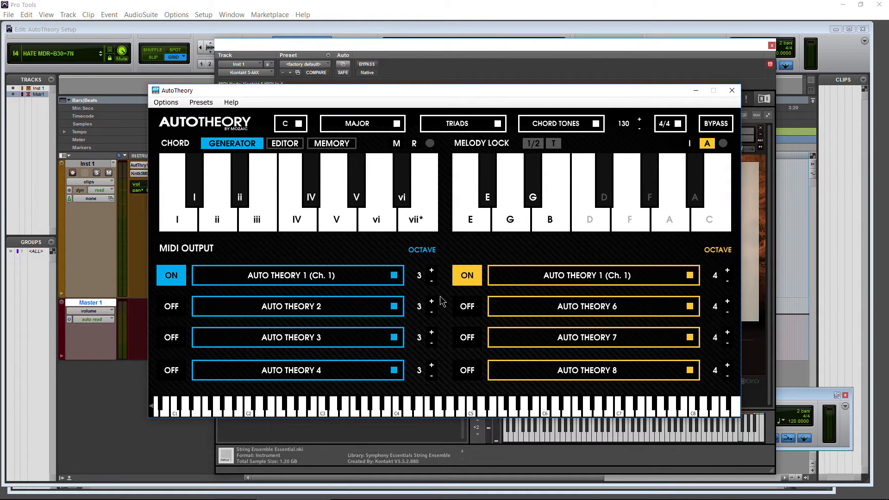
{"action": "left_click", "coordinate": [695, 91]}
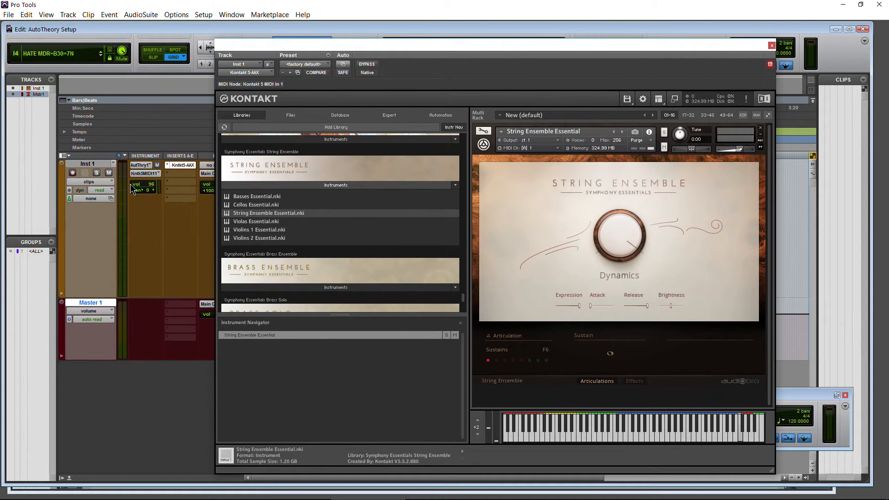
{"action": "left_click", "coordinate": [73, 172]}
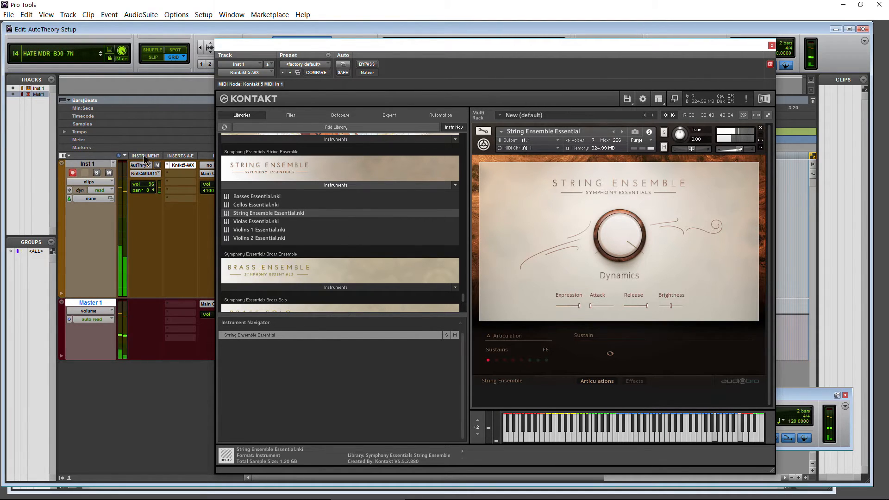
Examine the predefined MIDI input ports of the Inst 1 track and switch to AutoTheory.
{"action": "left_click", "coordinate": [148, 173]}
{"action": "mouse_move", "coordinate": [395, 198]}
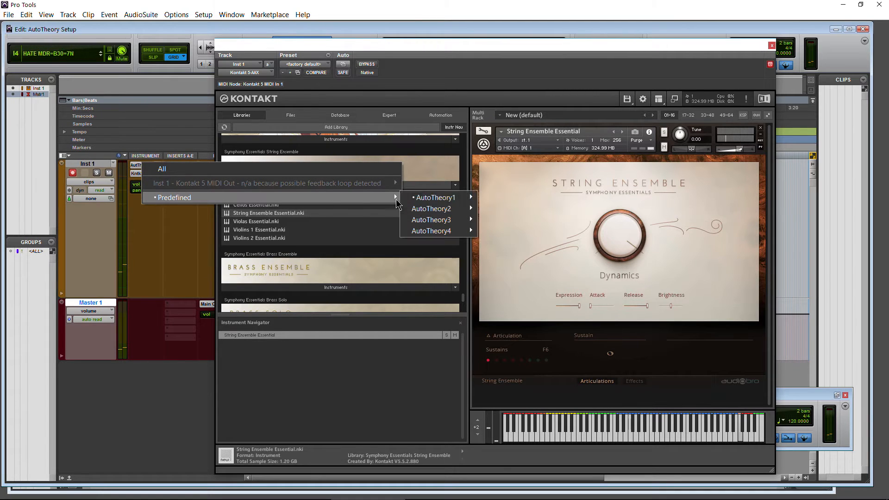
{"action": "mouse_move", "coordinate": [434, 197]}
{"action": "left_click", "coordinate": [179, 252]}
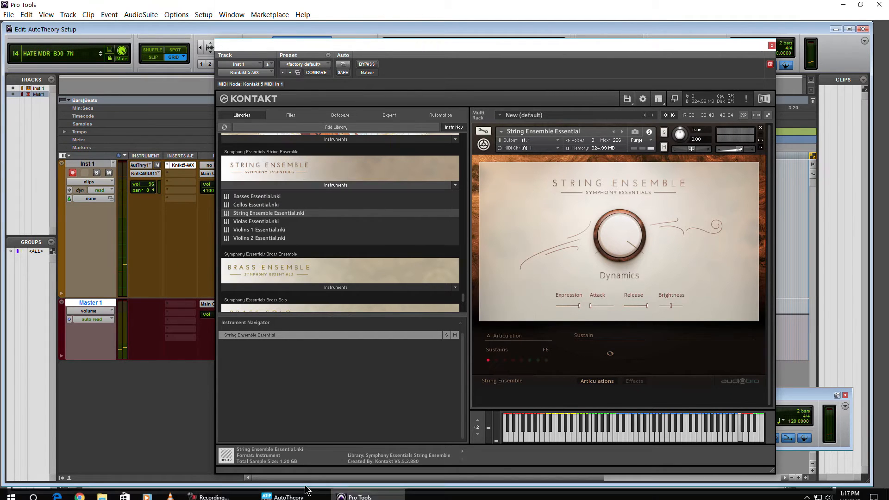
{"action": "left_click", "coordinate": [291, 496]}
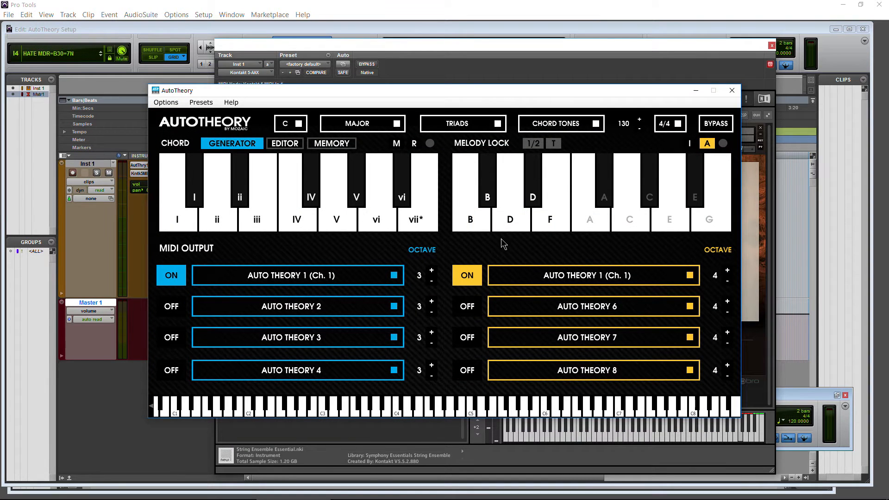
Return to Pro Tools and review which AutoTheory ports are enabled in the MIDI Input Enable dialog.
{"action": "left_click", "coordinate": [184, 15]}
{"action": "left_click", "coordinate": [203, 14]}
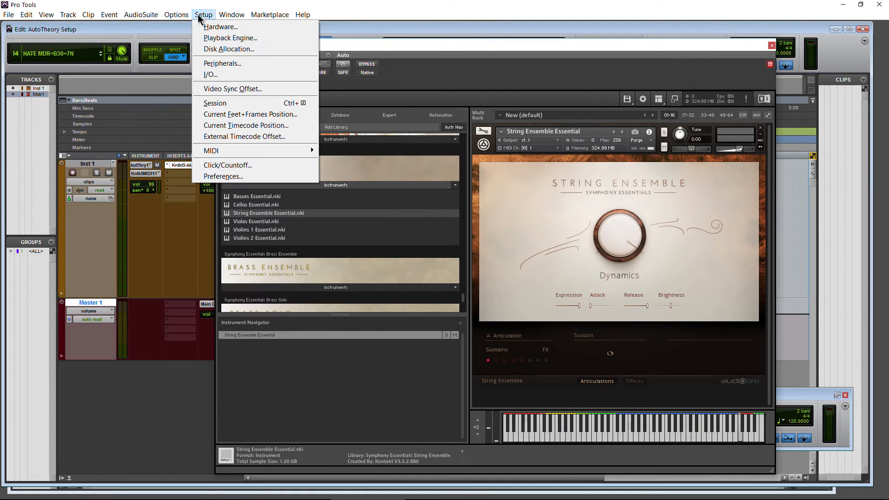
{"action": "mouse_move", "coordinate": [234, 155]}
{"action": "left_click", "coordinate": [353, 188]}
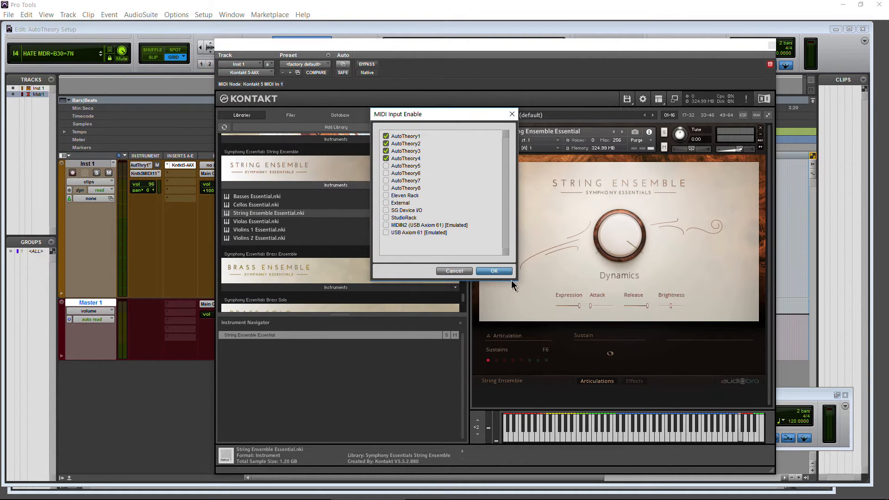
{"action": "left_click", "coordinate": [494, 271]}
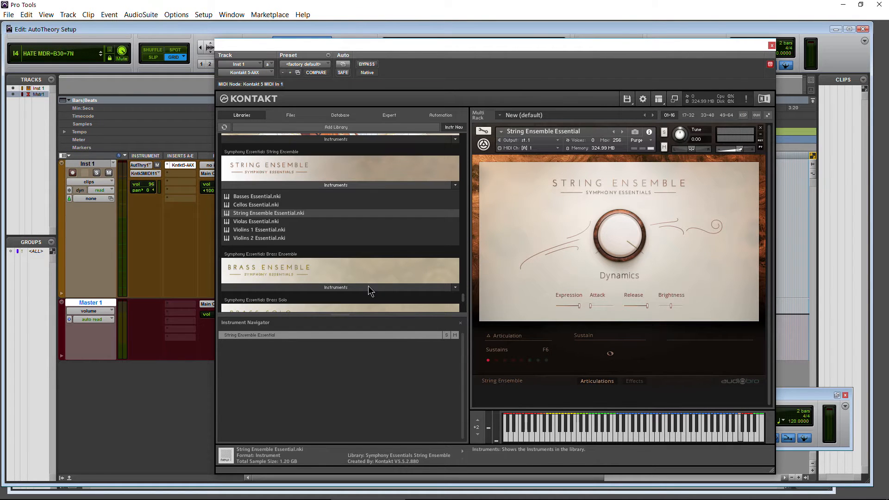
Switch to AutoTheory and set chord output AUTO THEORY 2 to ON, AUTO THEORY 3 to ROOT and AUTO THEORY 4 to ON.
{"action": "left_click", "coordinate": [352, 492]}
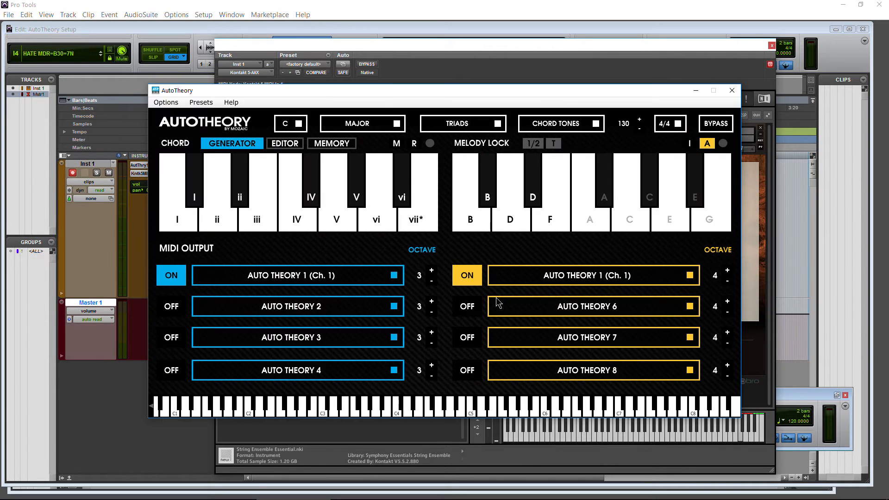
{"action": "left_click", "coordinate": [172, 311]}
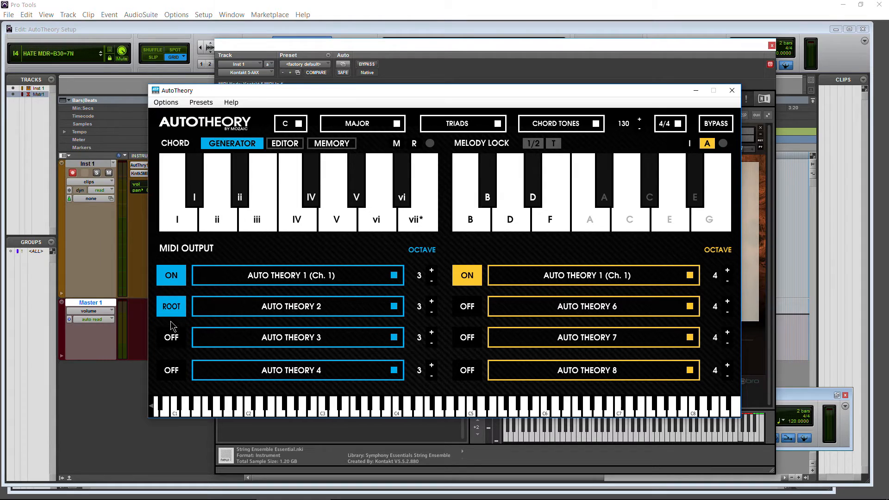
{"action": "left_click", "coordinate": [171, 337]}
{"action": "left_click", "coordinate": [171, 370]}
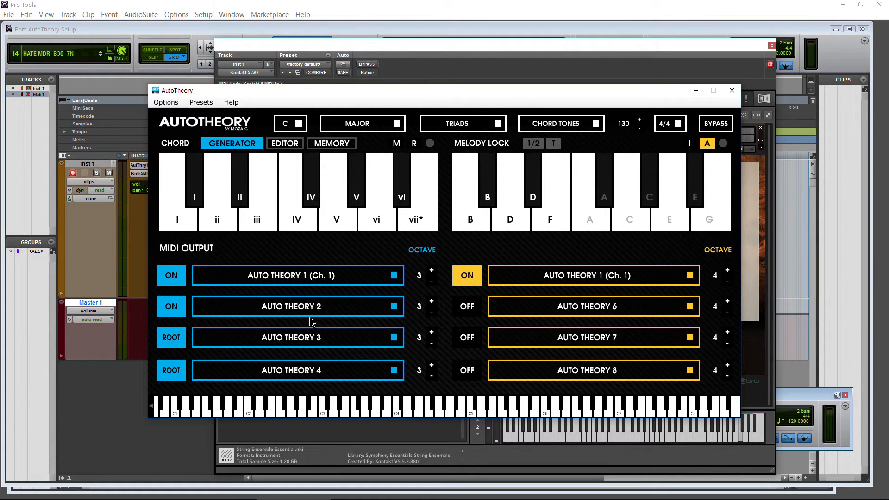
{"action": "left_click", "coordinate": [173, 370]}
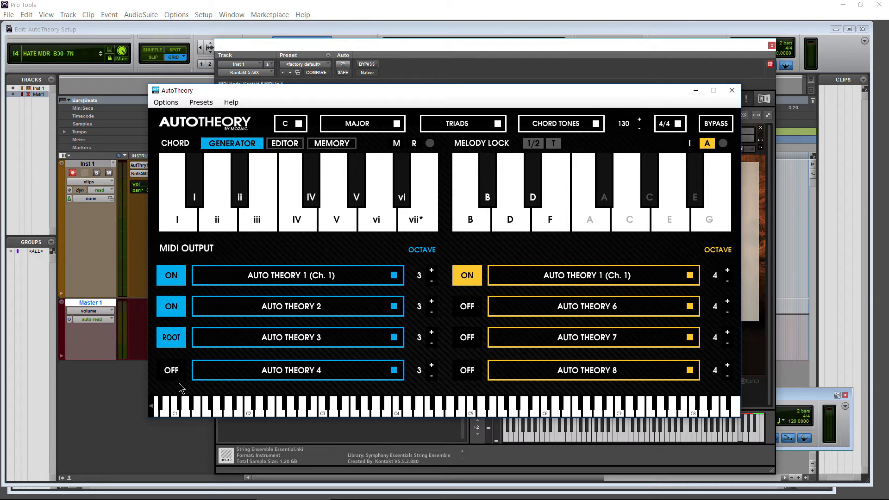
{"action": "left_click", "coordinate": [174, 370]}
{"action": "left_click", "coordinate": [174, 374]}
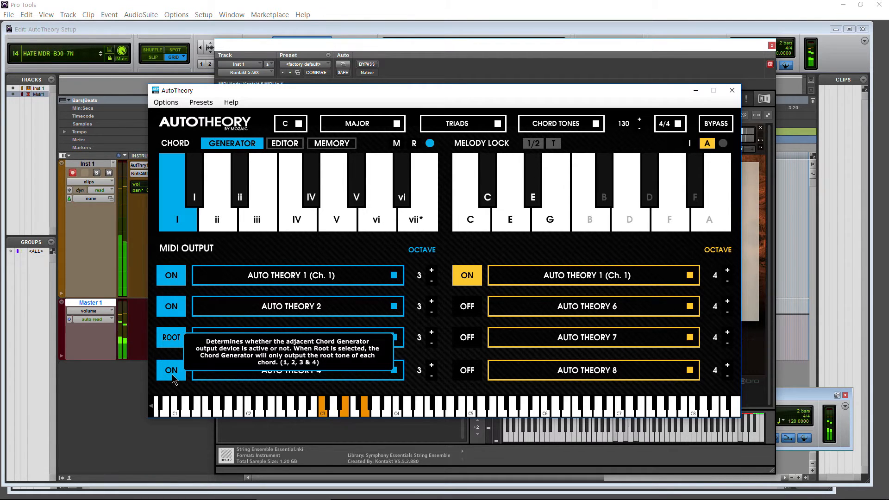
Turn off the chord outputs AUTO THEORY 2, AUTO THEORY 3 and AUTO THEORY 4.
{"action": "left_click", "coordinate": [171, 373]}
{"action": "left_click", "coordinate": [171, 338]}
{"action": "left_click", "coordinate": [171, 338]}
{"action": "left_click", "coordinate": [170, 308]}
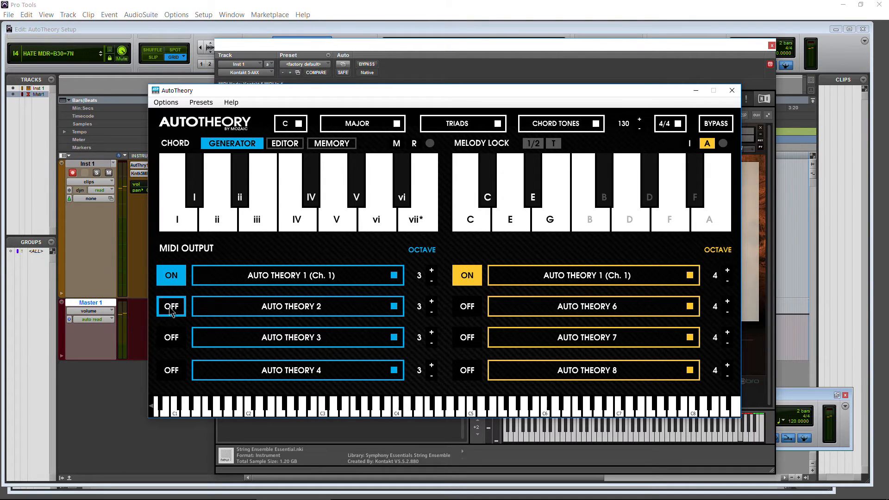
Turn on the second, third and fourth melody MIDI outputs and route the second to AUTO THEORY 1 (Ch. 1).
{"action": "left_click", "coordinate": [690, 276]}
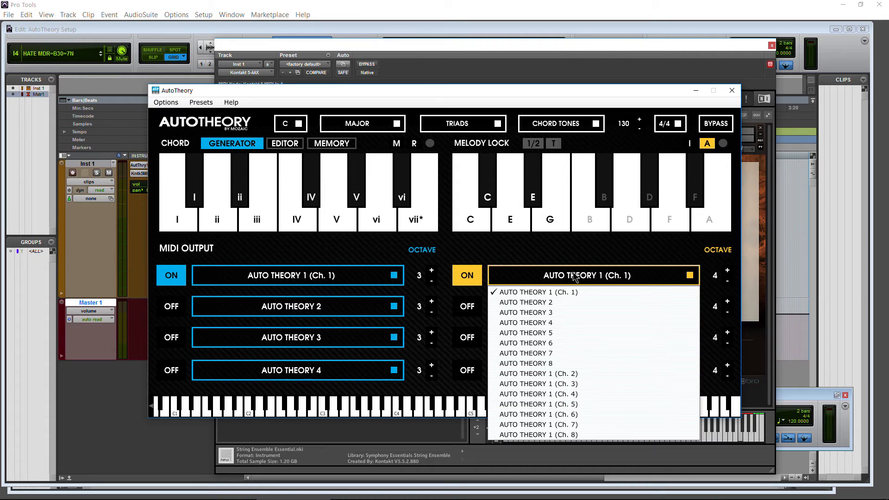
{"action": "left_click", "coordinate": [570, 251]}
{"action": "left_click", "coordinate": [474, 305]}
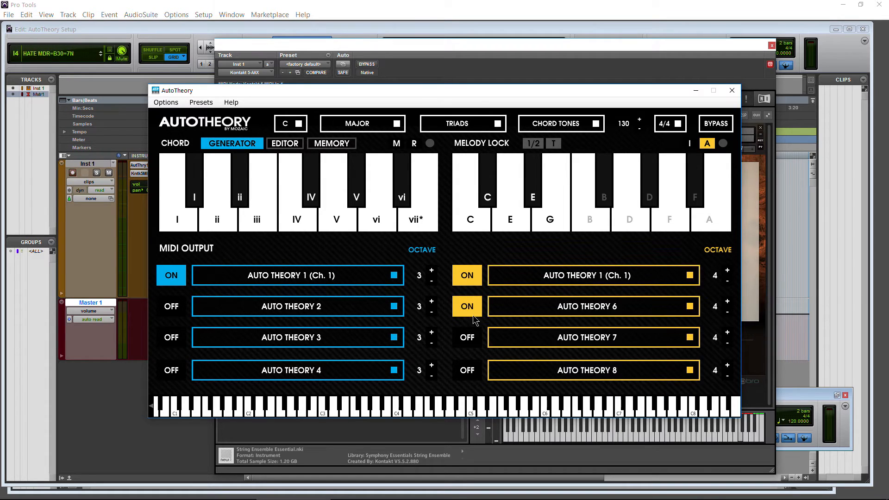
{"action": "left_click", "coordinate": [470, 343]}
{"action": "left_click", "coordinate": [467, 370]}
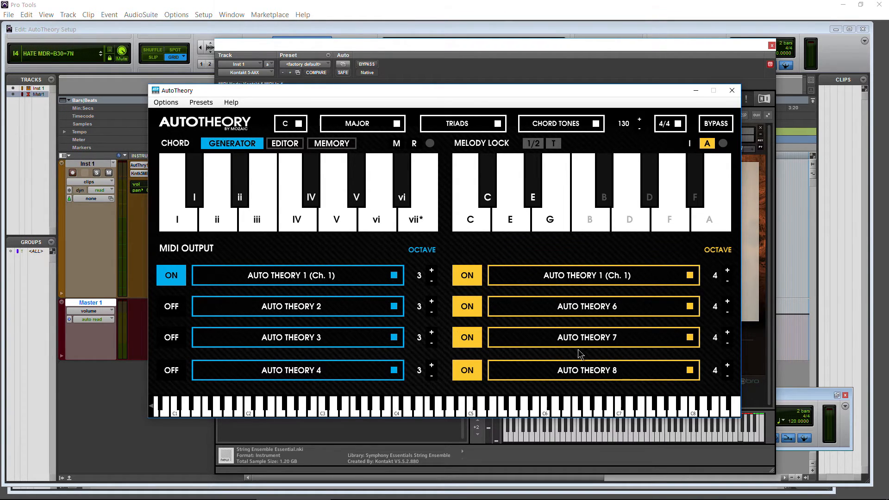
{"action": "left_click", "coordinate": [686, 311]}
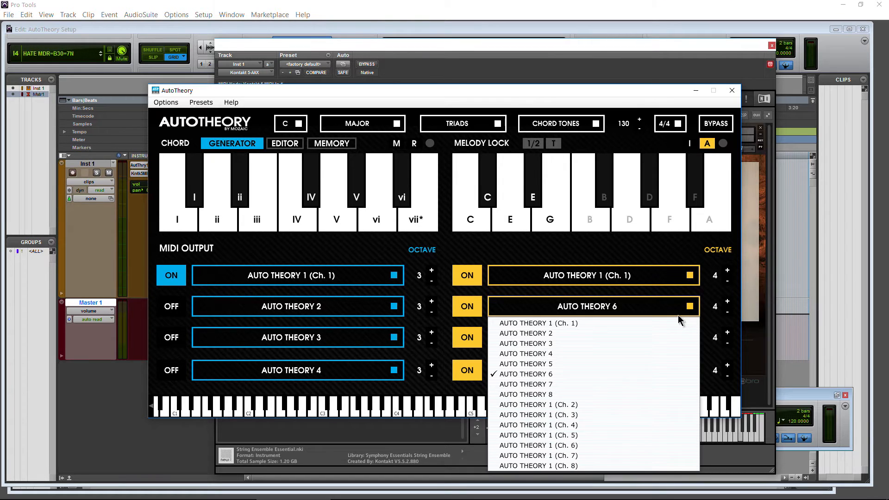
{"action": "left_click", "coordinate": [633, 324]}
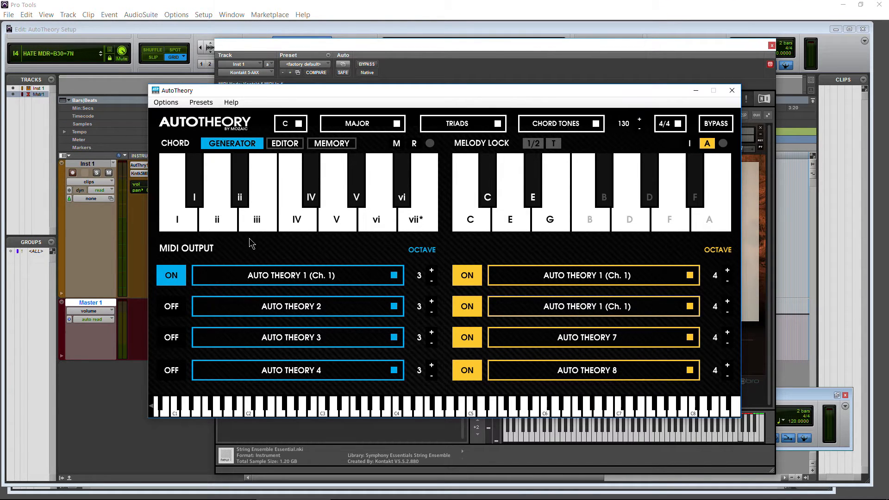
Switch to Pro Tools and check the Inst 1 track's MIDI input port and its Kontakt 5 MIDI output channel.
{"action": "left_click_drag", "start_coordinate": [258, 89], "coordinate": [312, 103]}
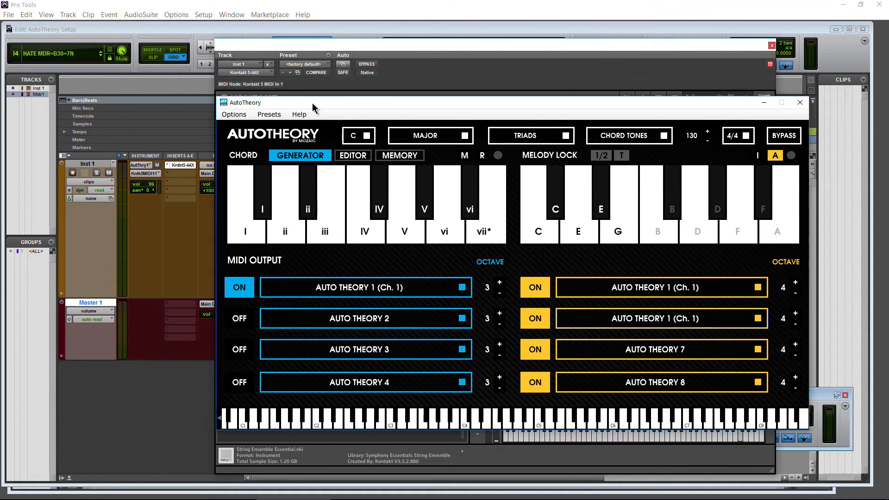
{"action": "left_click", "coordinate": [145, 163]}
{"action": "mouse_move", "coordinate": [192, 197]}
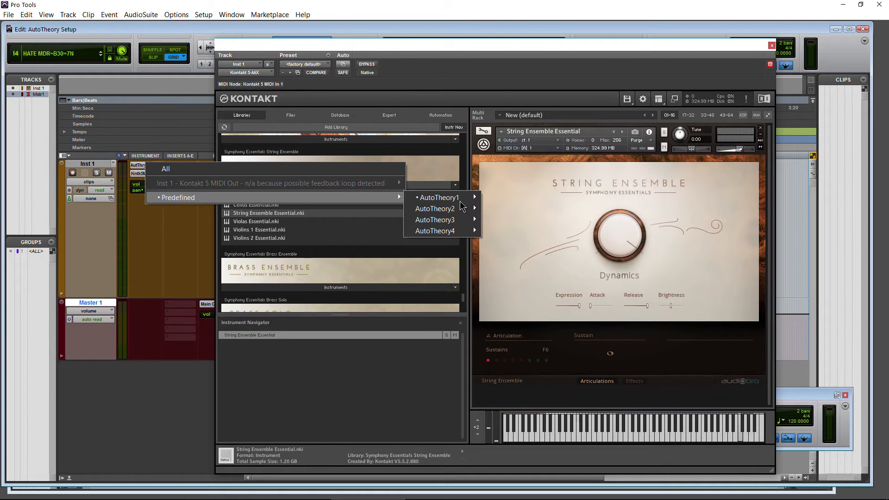
{"action": "mouse_move", "coordinate": [456, 198]}
{"action": "left_click", "coordinate": [155, 237]}
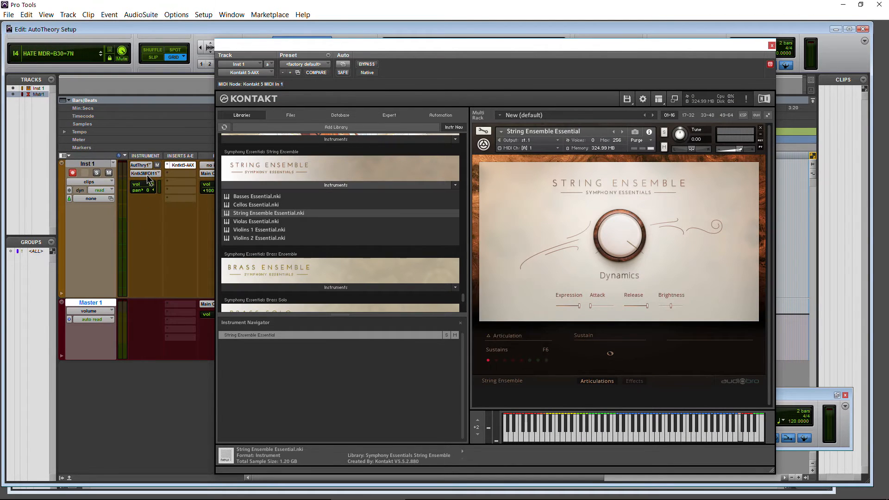
{"action": "left_click", "coordinate": [147, 174]}
{"action": "mouse_move", "coordinate": [252, 193]}
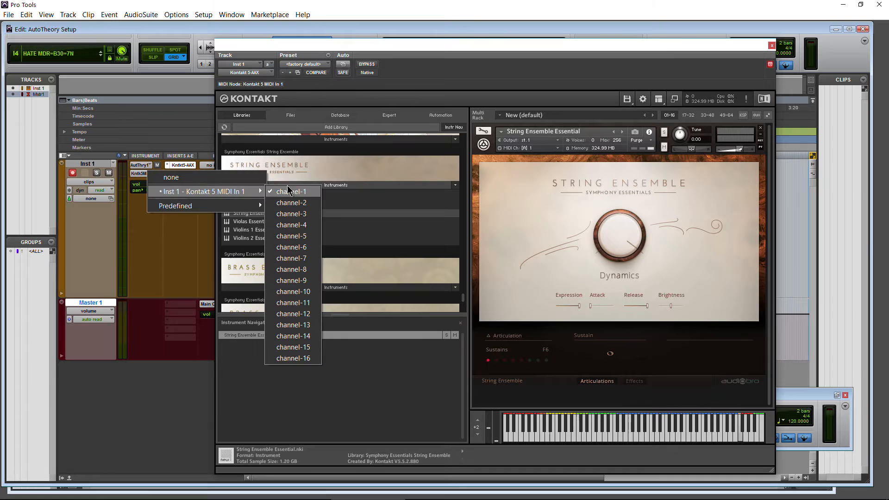
{"action": "left_click", "coordinate": [154, 260]}
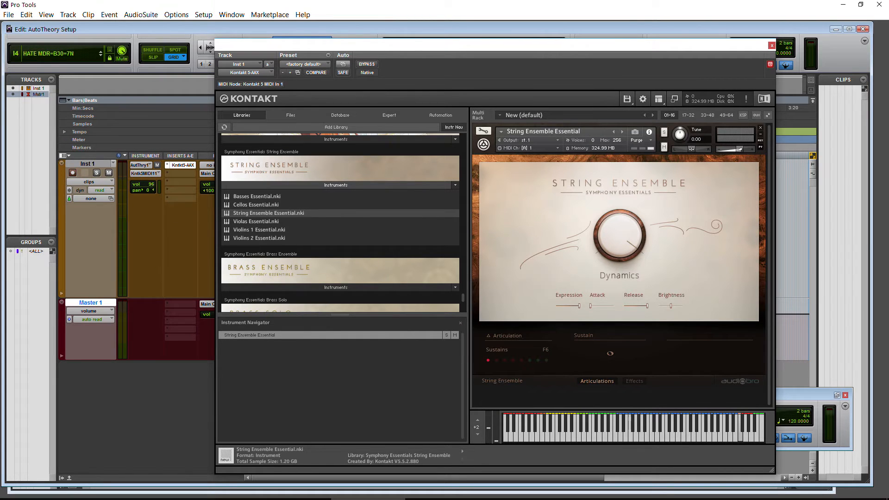
Switch to AutoTheory and set the scale to MINOR, keeping C as the key.
{"action": "left_click", "coordinate": [293, 491]}
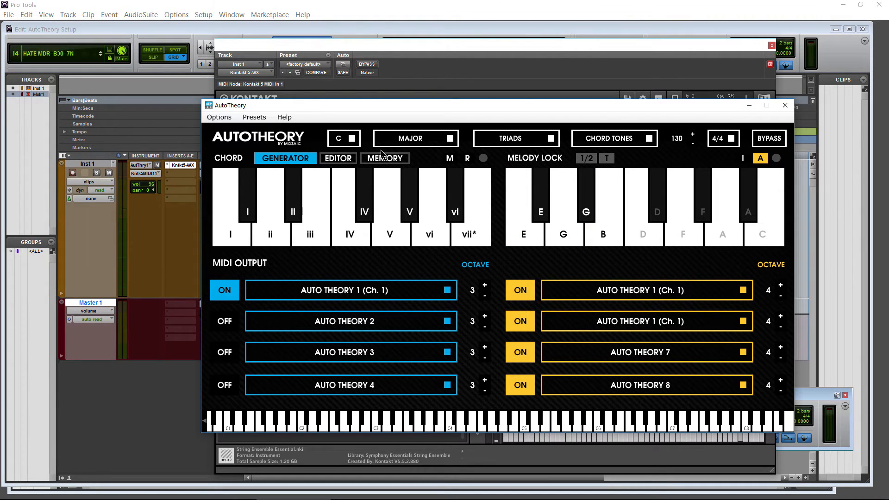
{"action": "left_click", "coordinate": [418, 138]}
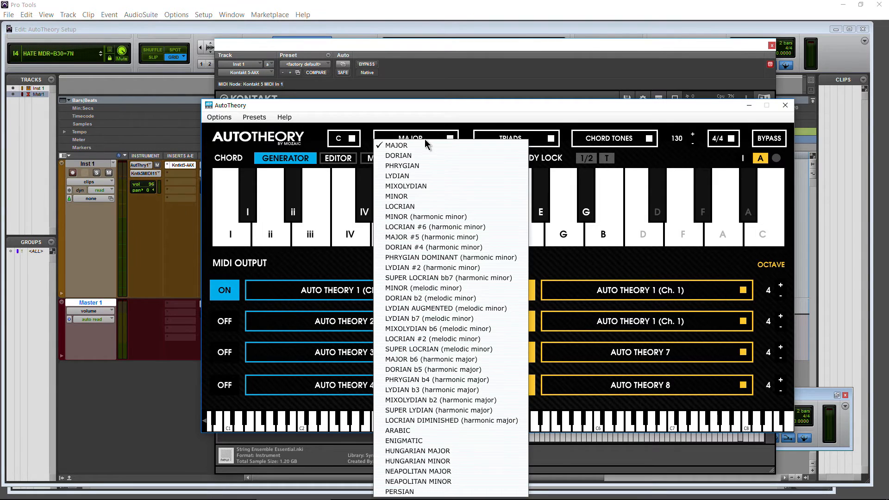
{"action": "left_click", "coordinate": [426, 194]}
{"action": "left_click", "coordinate": [351, 140]}
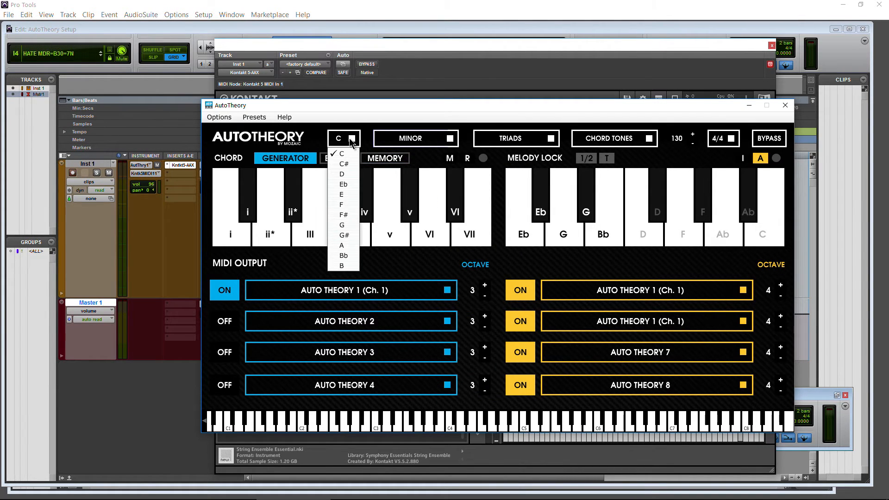
{"action": "left_click", "coordinate": [320, 141]}
Set the chord type to SEVENTHS and play the G and D keys of the Melody Lock keyboard.
{"action": "left_click", "coordinate": [551, 139]}
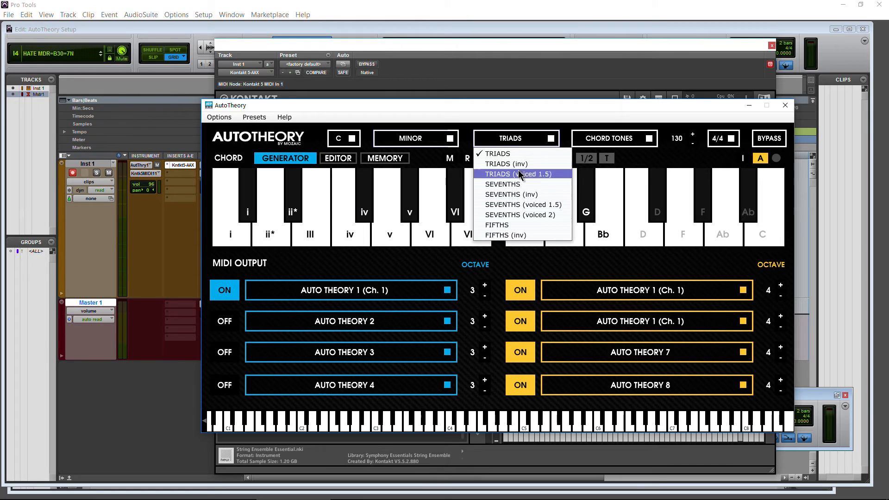
{"action": "left_click", "coordinate": [482, 203]}
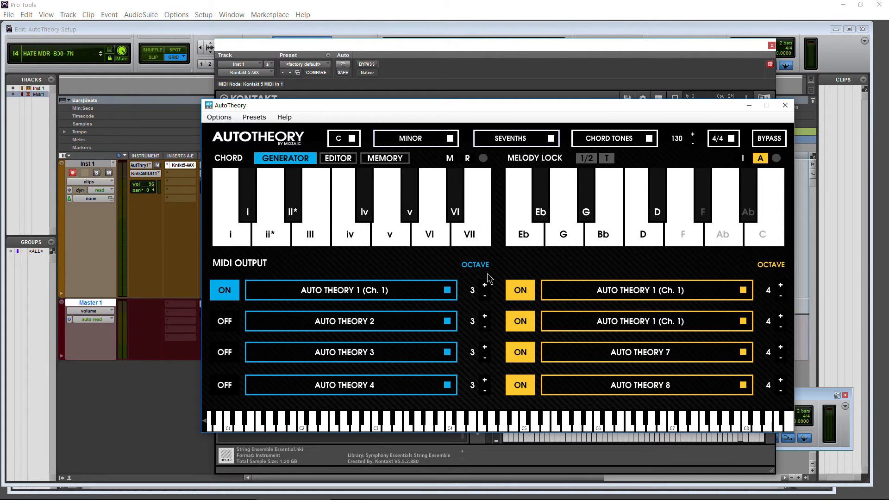
{"action": "left_click", "coordinate": [573, 241]}
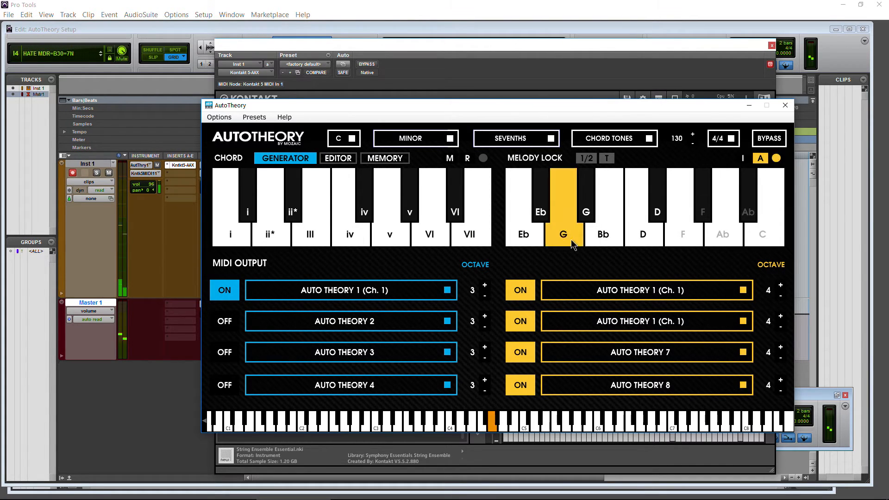
{"action": "left_click", "coordinate": [639, 233]}
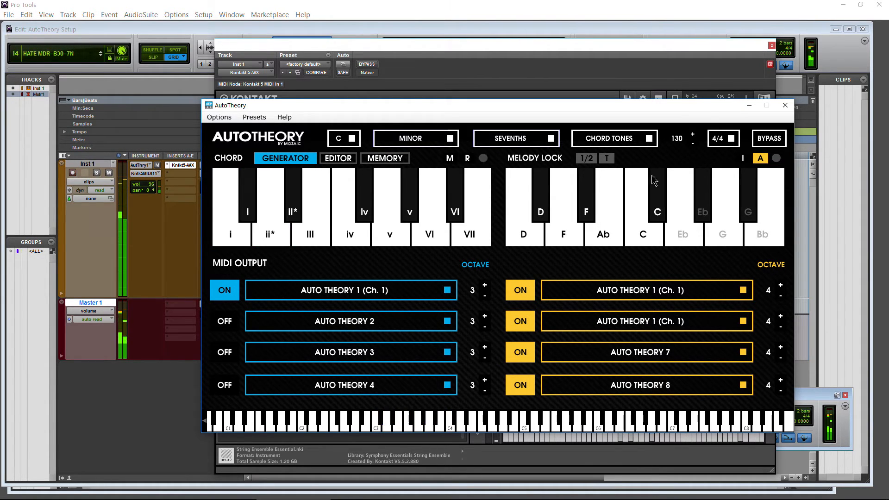
Minimize AutoTheory and set the String Ensemble's articulation in Kontakt to Sustains.
{"action": "left_click", "coordinate": [748, 105]}
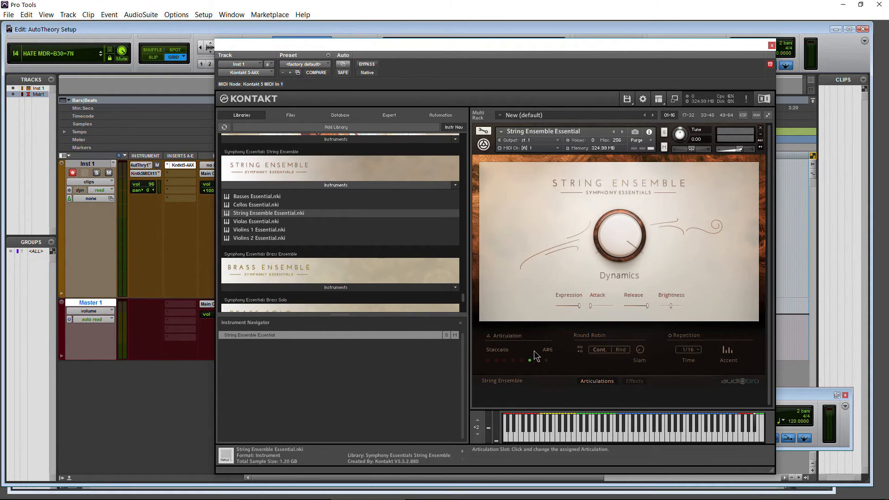
{"action": "left_click", "coordinate": [504, 354]}
{"action": "left_click", "coordinate": [501, 361]}
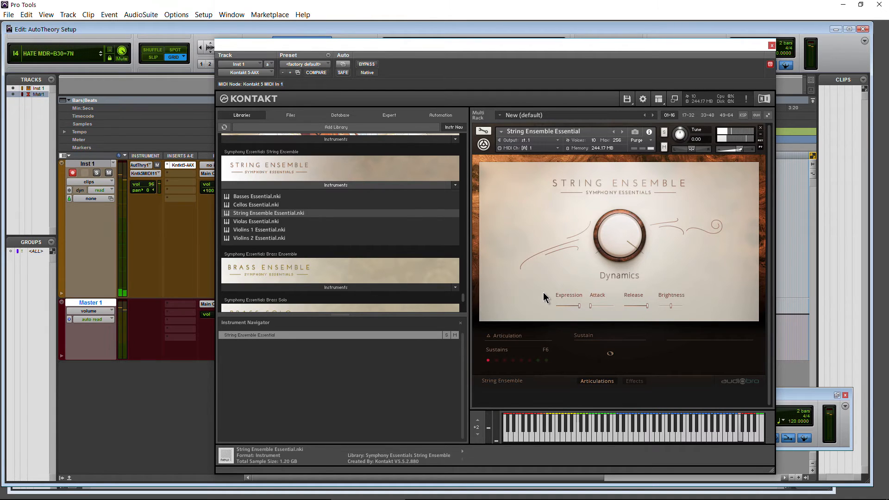
Return to AutoTheory and look over the chord EDITOR and MEMORY views, ending in the GENERATOR view.
{"action": "left_click", "coordinate": [314, 491]}
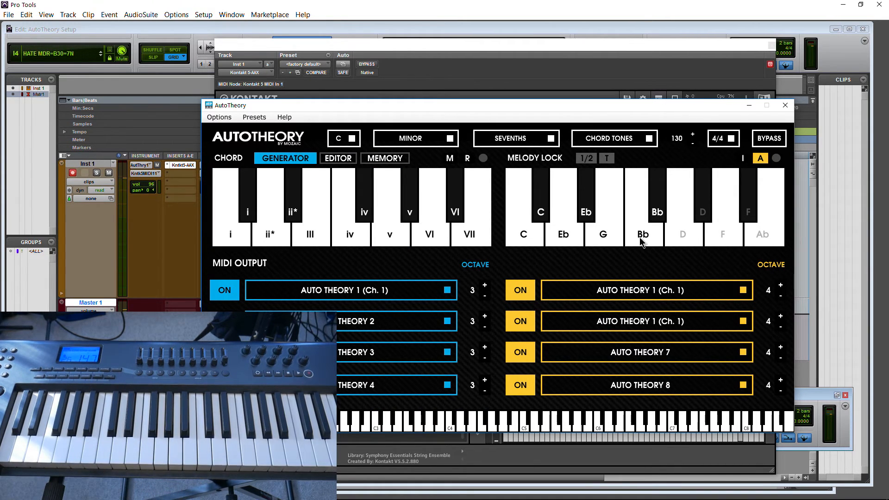
{"action": "left_click", "coordinate": [340, 160]}
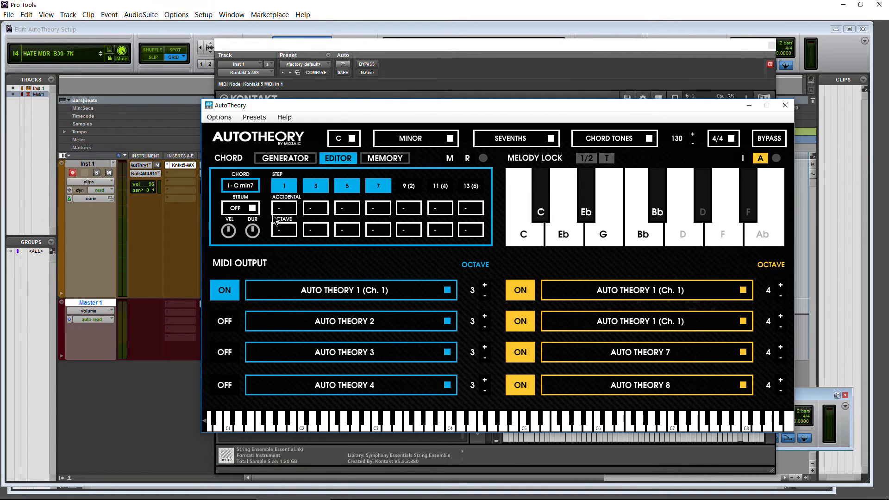
{"action": "left_click", "coordinate": [384, 158]}
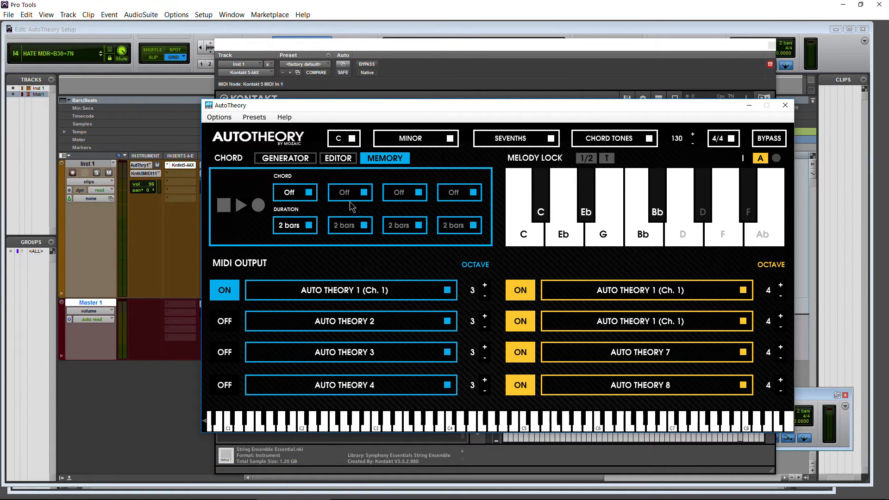
{"action": "left_click", "coordinate": [338, 158]}
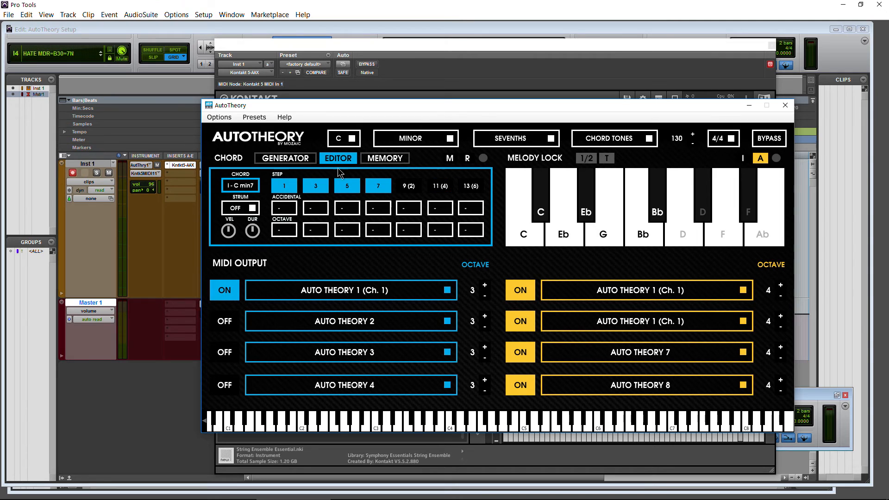
{"action": "left_click", "coordinate": [297, 160]}
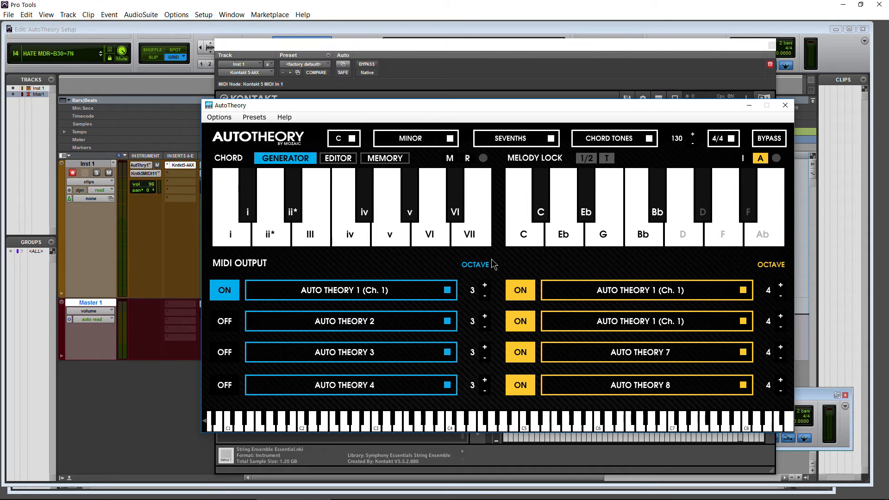
Minimize AutoTheory, close the Kontakt window and browse the Native Instruments multichannel plug-ins for an empty insert on Inst 1.
{"action": "left_click", "coordinate": [746, 107]}
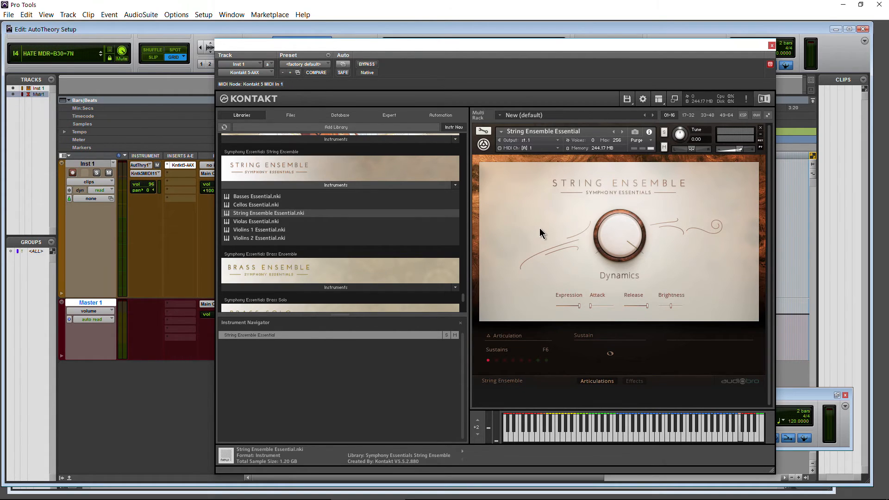
{"action": "left_click", "coordinate": [771, 45]}
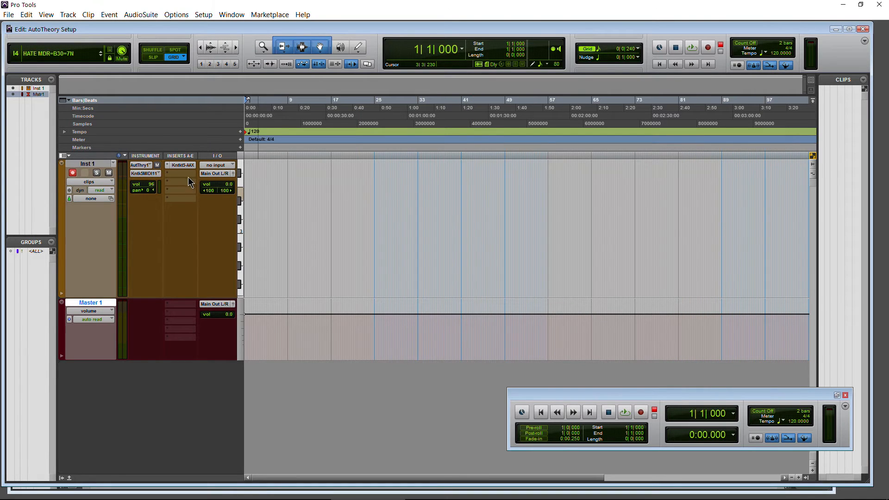
{"action": "left_click", "coordinate": [188, 177]}
{"action": "mouse_move", "coordinate": [238, 191]}
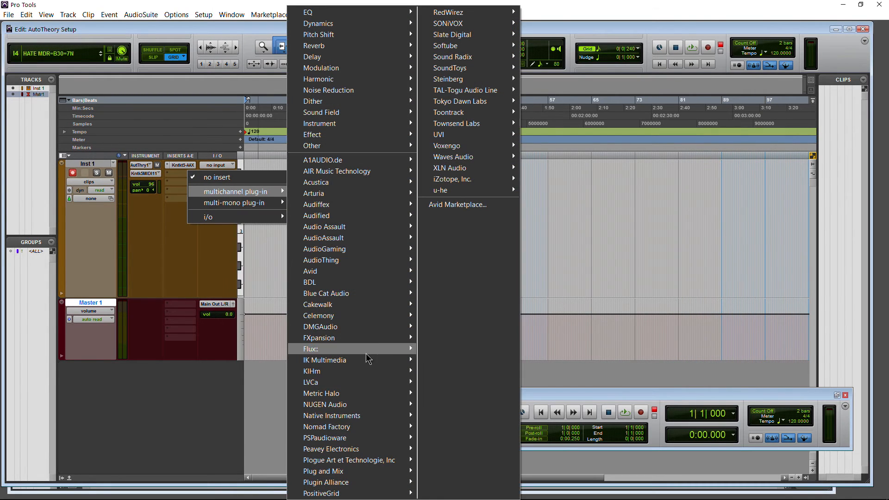
{"action": "mouse_move", "coordinate": [373, 415]}
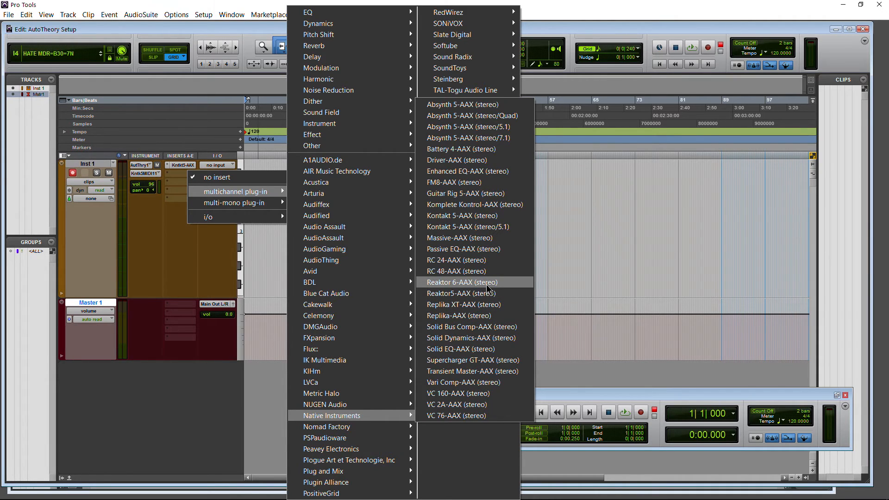
{"action": "left_click", "coordinate": [559, 25]}
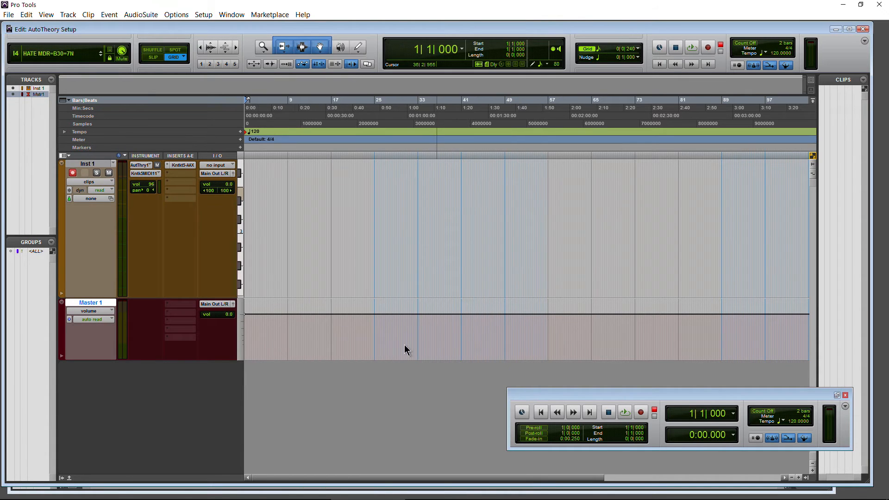
Reposition the AutoTheory window and start recording MIDI on the Inst 1 track in Pro Tools.
{"action": "left_click", "coordinate": [308, 495]}
{"action": "left_click", "coordinate": [236, 47]}
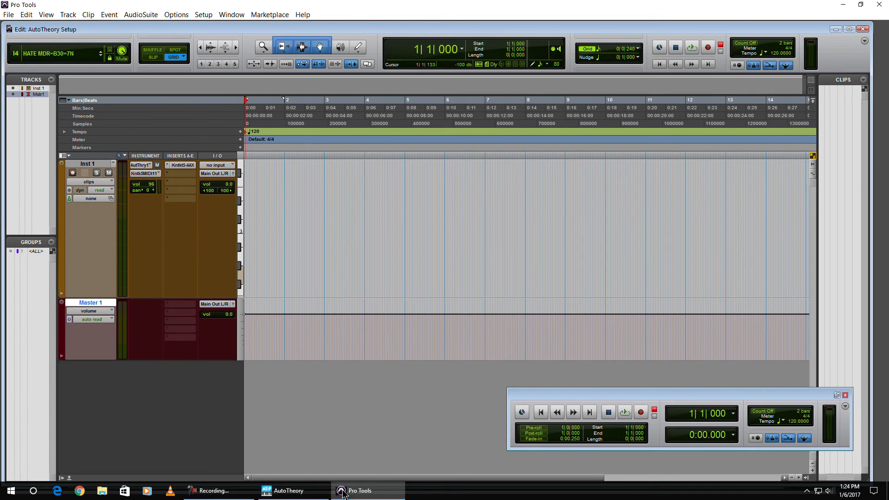
{"action": "left_click", "coordinate": [291, 491]}
{"action": "left_click_drag", "start_coordinate": [362, 110], "coordinate": [336, 120]}
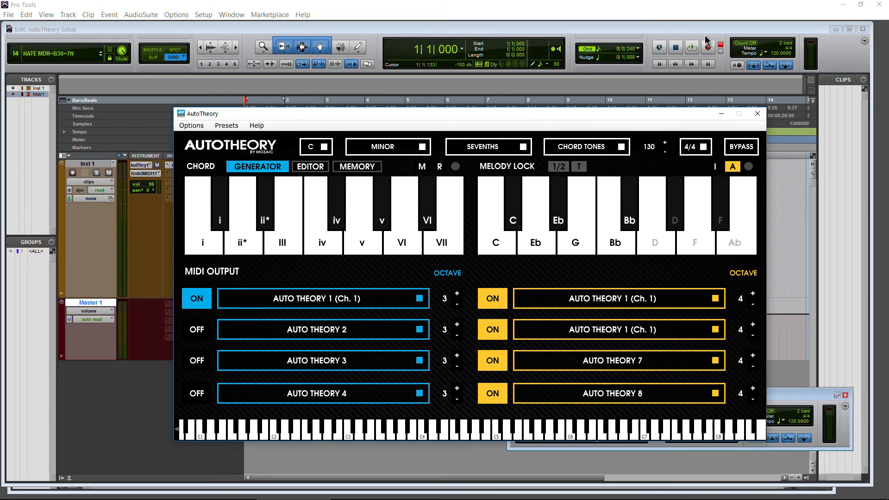
{"action": "left_click", "coordinate": [691, 47]}
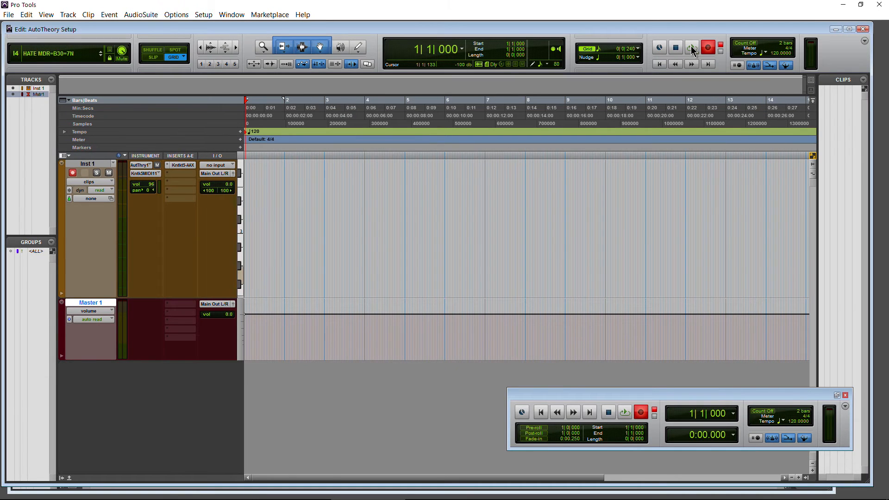
{"action": "left_click", "coordinate": [691, 47]}
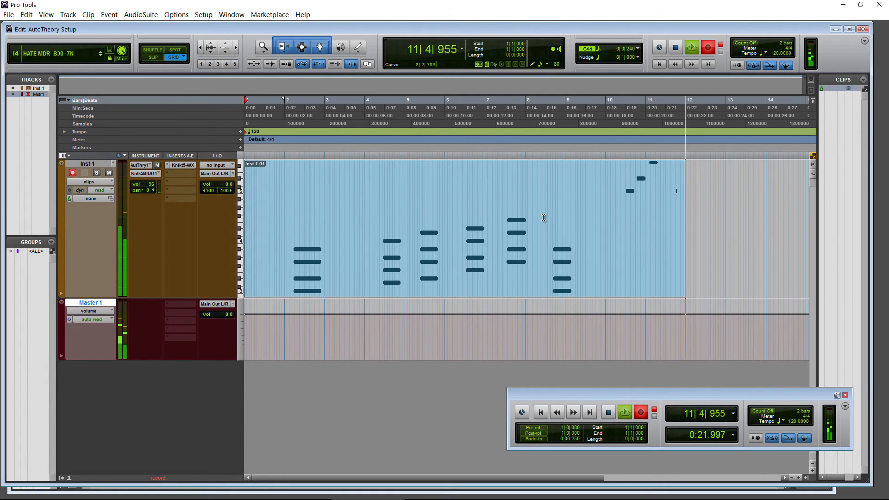
With recording running, switch to AutoTheory and set the chord type to TRIADS and the melody mode to ARPEGGIATOR.
{"action": "mouse_move", "coordinate": [389, 487]}
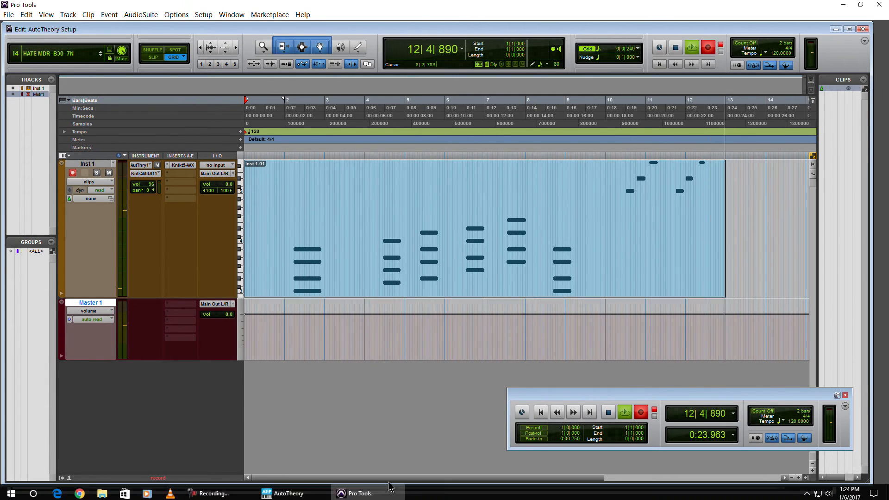
{"action": "left_click", "coordinate": [292, 491]}
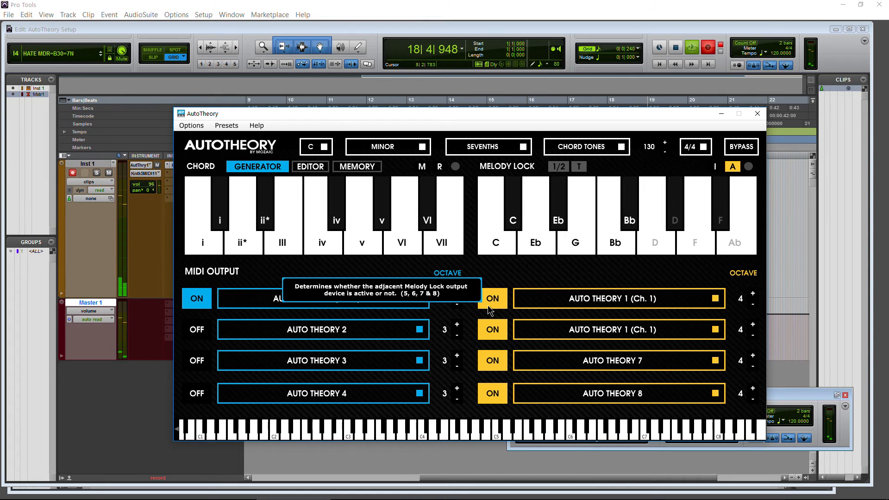
{"action": "left_click", "coordinate": [391, 148]}
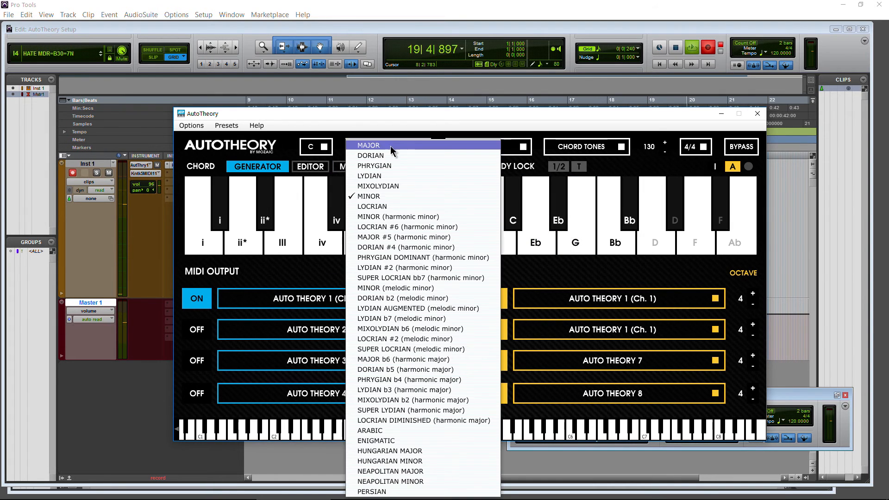
{"action": "left_click", "coordinate": [337, 132]}
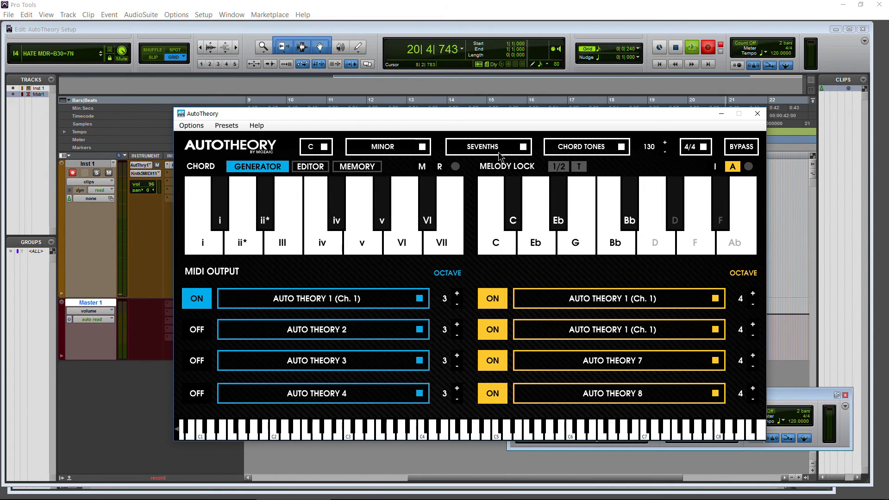
{"action": "left_click", "coordinate": [499, 154]}
{"action": "left_click", "coordinate": [484, 164]}
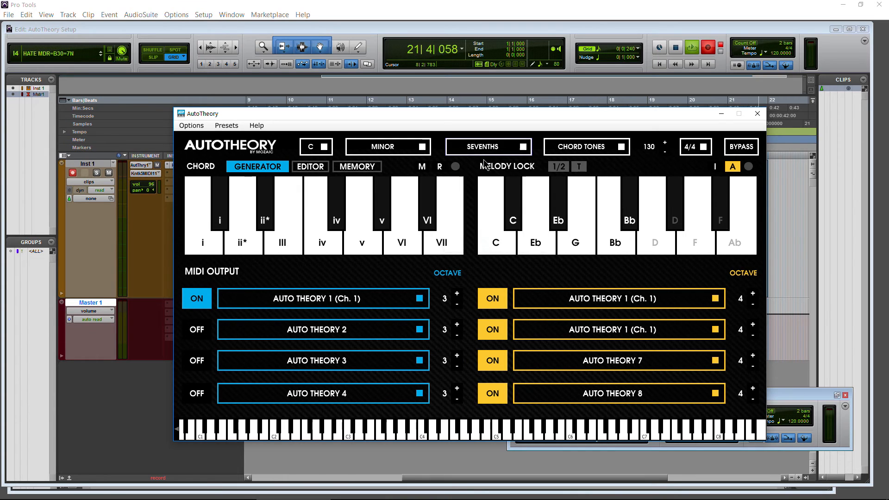
{"action": "left_click", "coordinate": [587, 148]}
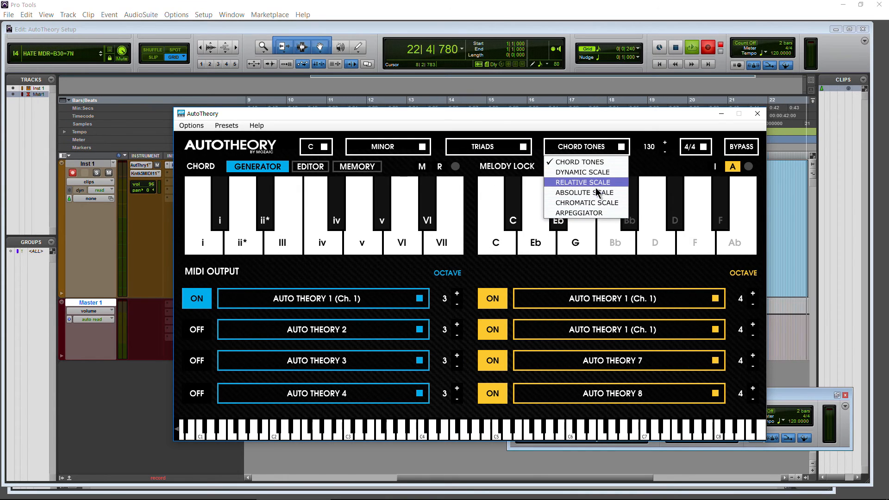
{"action": "left_click", "coordinate": [594, 212]}
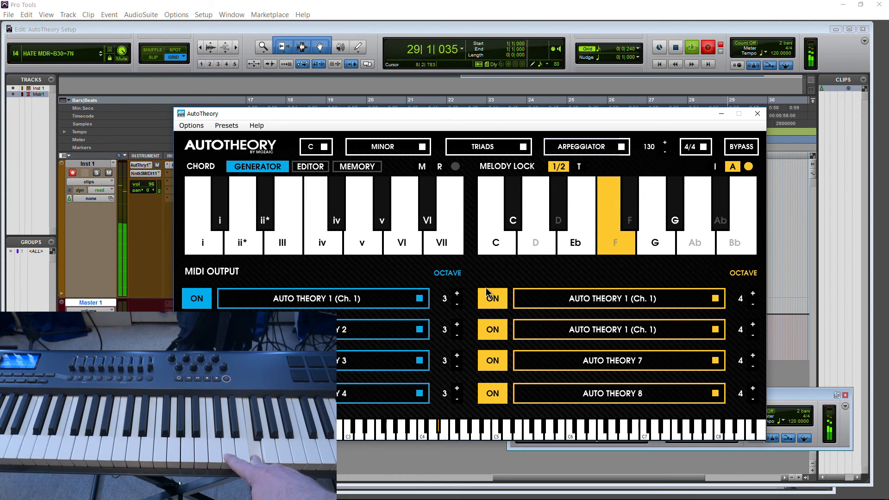
Check the recorded notes in Pro Tools, and return to AutoTheory to set the melody mode to CHORD TONES.
{"action": "left_click", "coordinate": [721, 114]}
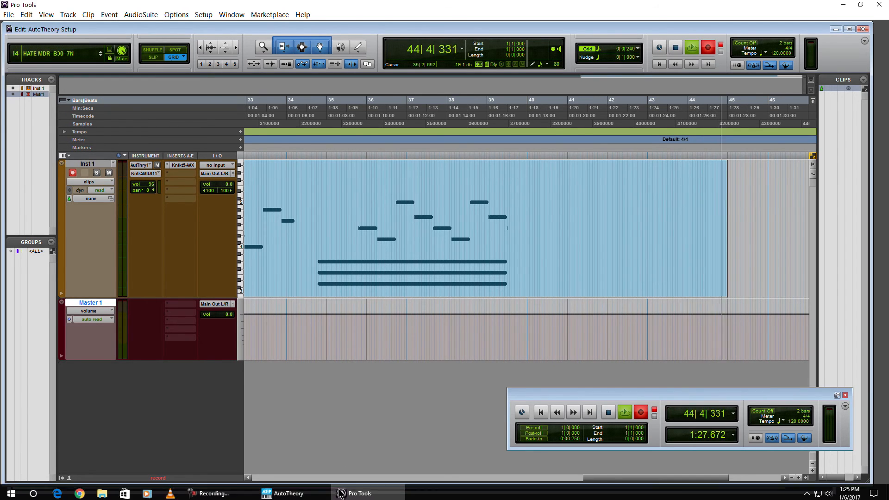
{"action": "left_click", "coordinate": [293, 491]}
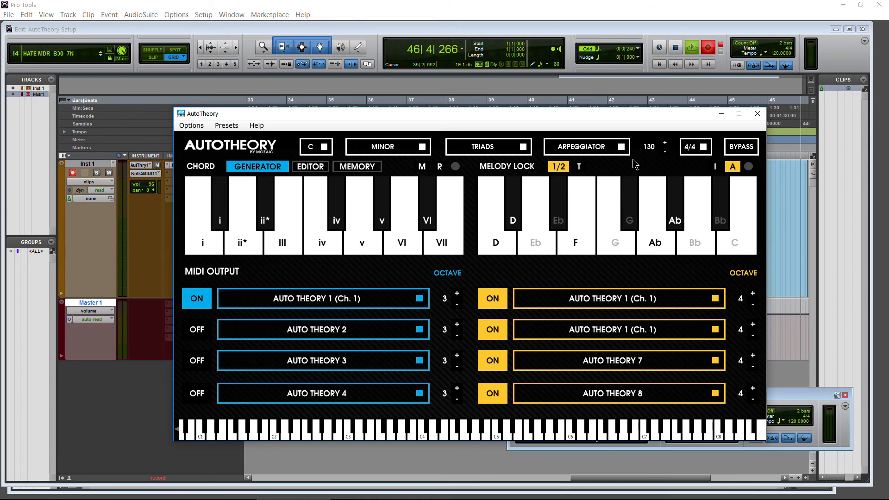
{"action": "left_click", "coordinate": [694, 149]}
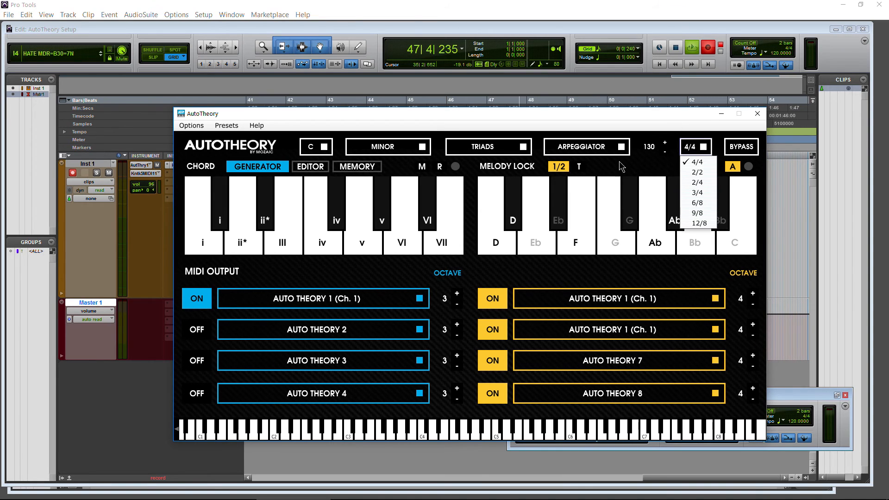
{"action": "left_click", "coordinate": [620, 163]}
{"action": "left_click", "coordinate": [594, 150]}
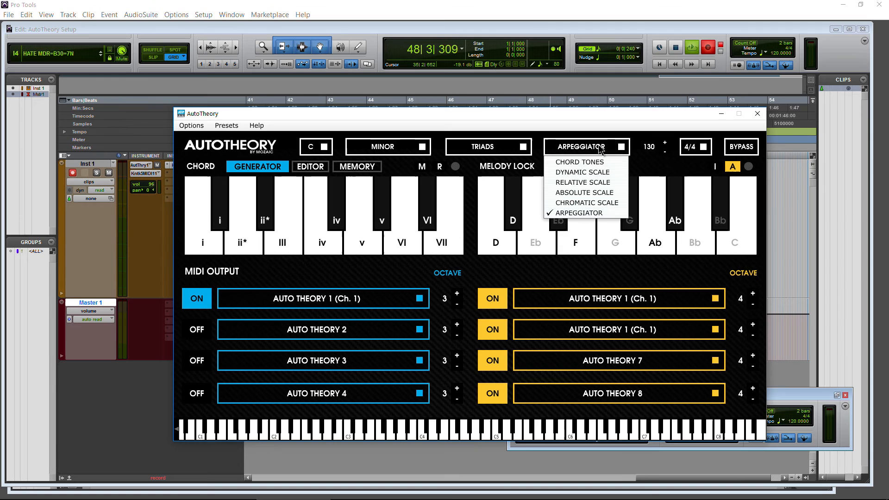
{"action": "left_click", "coordinate": [579, 160]}
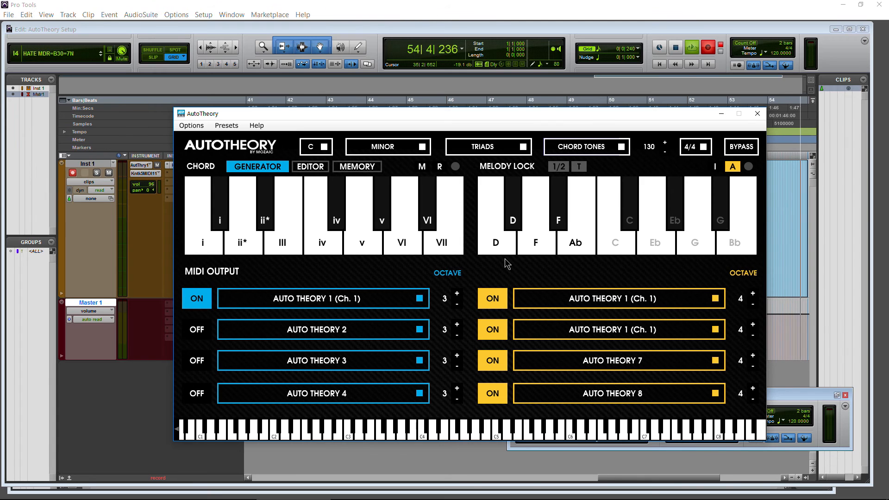
Stop the Pro Tools recording and review the available MIDI inputs in AutoTheory's preferences.
{"action": "left_click", "coordinate": [676, 47]}
{"action": "left_click", "coordinate": [287, 490]}
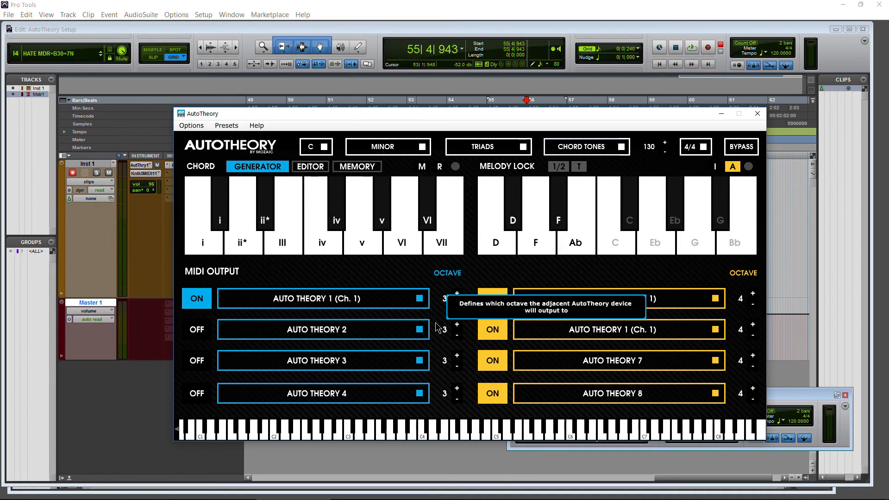
{"action": "left_click", "coordinate": [192, 126]}
{"action": "left_click", "coordinate": [197, 138]}
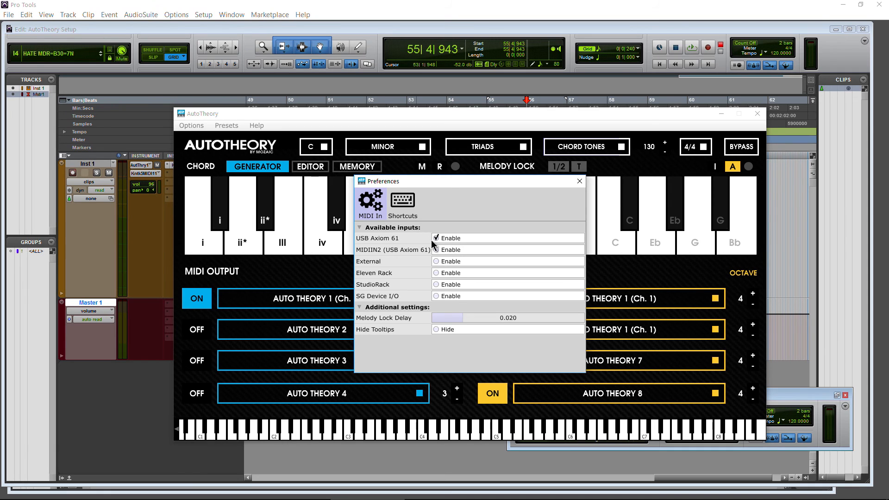
{"action": "left_click", "coordinate": [579, 181]}
Minimize AutoTheory and check which devices are enabled as MIDI inputs in Pro Tools.
{"action": "left_click", "coordinate": [721, 115]}
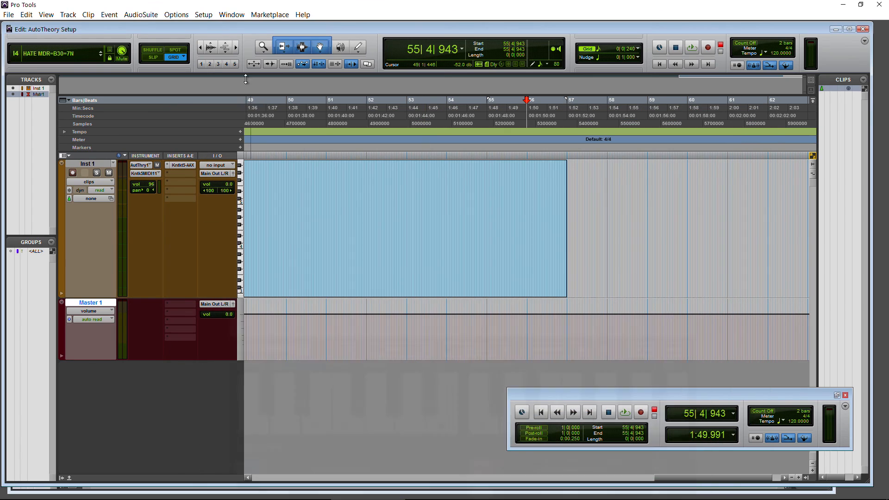
{"action": "left_click", "coordinate": [202, 15]}
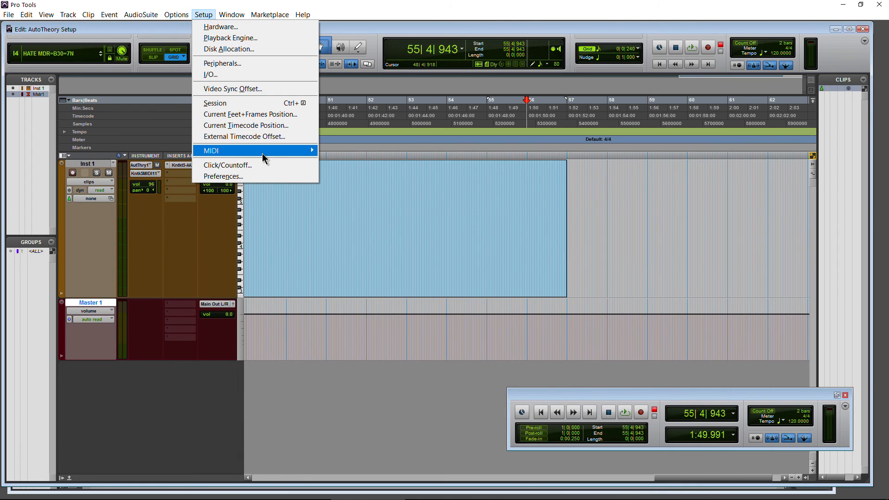
{"action": "mouse_move", "coordinate": [262, 153]}
{"action": "left_click", "coordinate": [373, 184]}
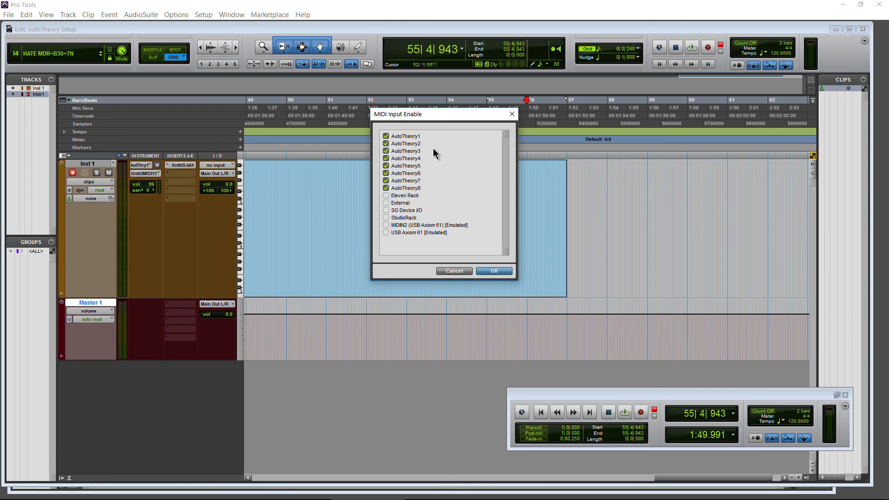
{"action": "left_click", "coordinate": [495, 271]}
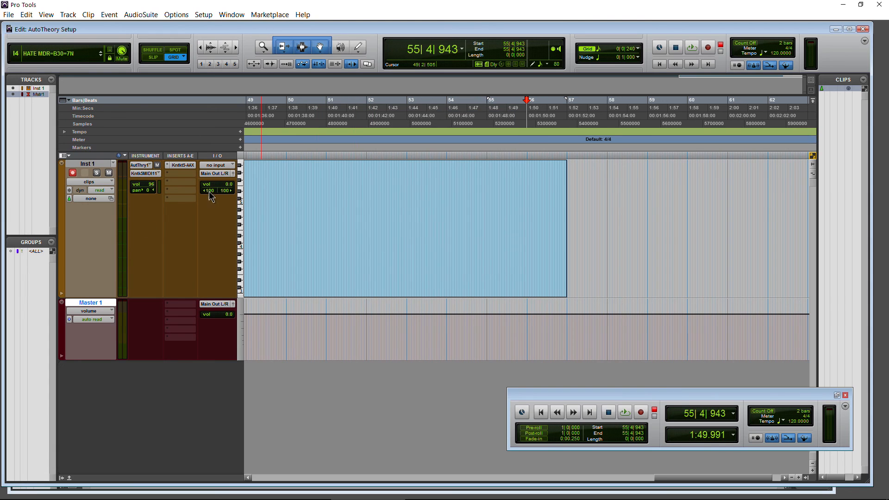
Check the MIDI input and output assignments of the Inst 1 track in the Edit window's Instrument column.
{"action": "left_click", "coordinate": [144, 165]}
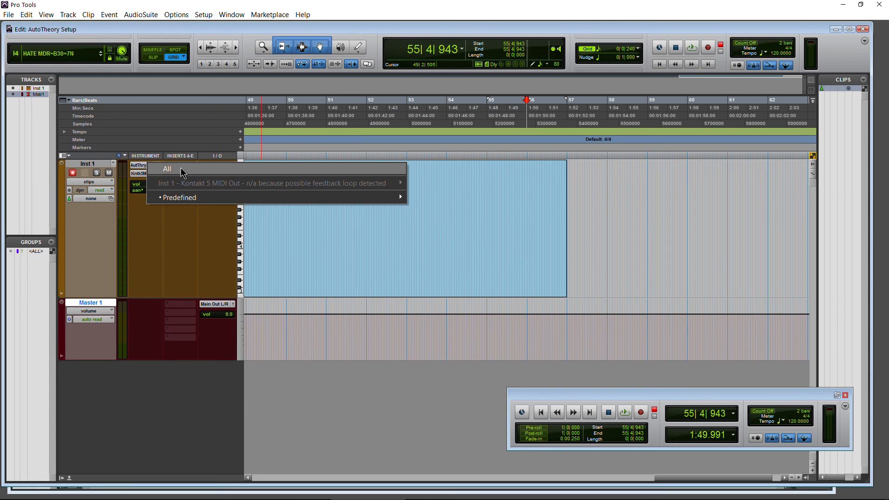
{"action": "mouse_move", "coordinate": [399, 198]}
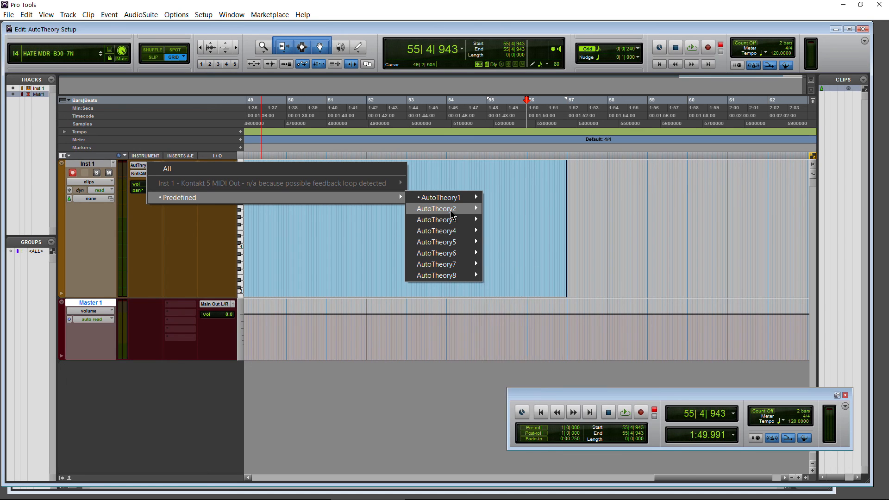
{"action": "mouse_move", "coordinate": [454, 199]}
{"action": "left_click", "coordinate": [187, 242]}
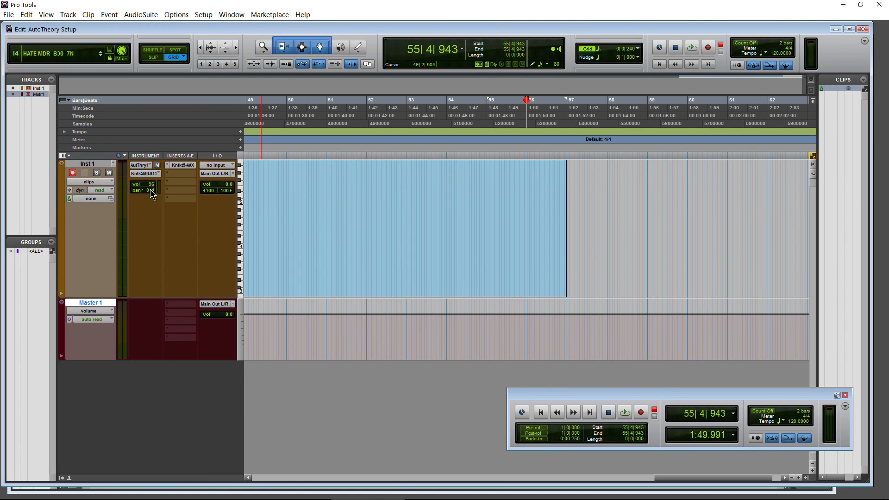
{"action": "left_click", "coordinate": [154, 178]}
{"action": "mouse_move", "coordinate": [227, 198]}
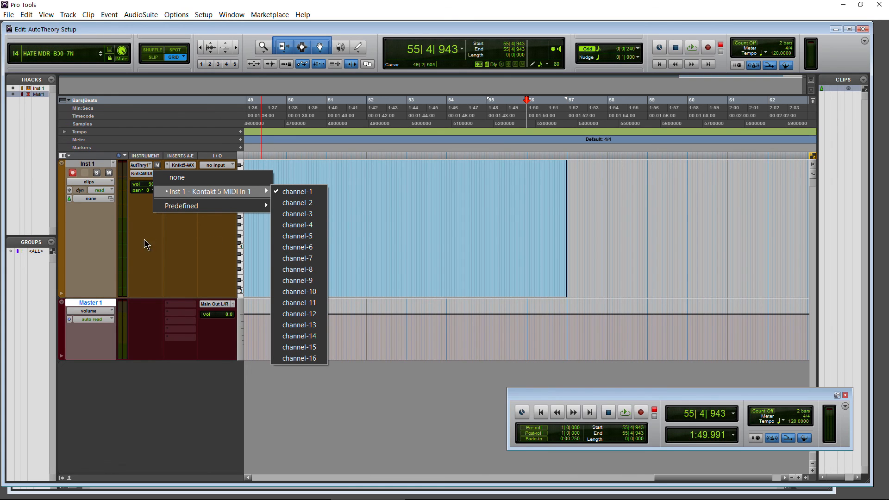
{"action": "left_click", "coordinate": [159, 237]}
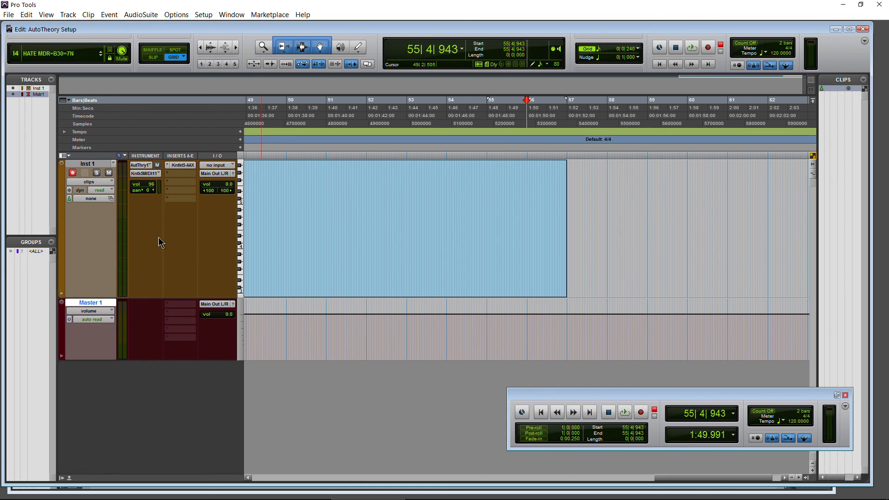
Hide the Instrument column in the Edit window and show it again.
{"action": "left_click", "coordinate": [65, 155]}
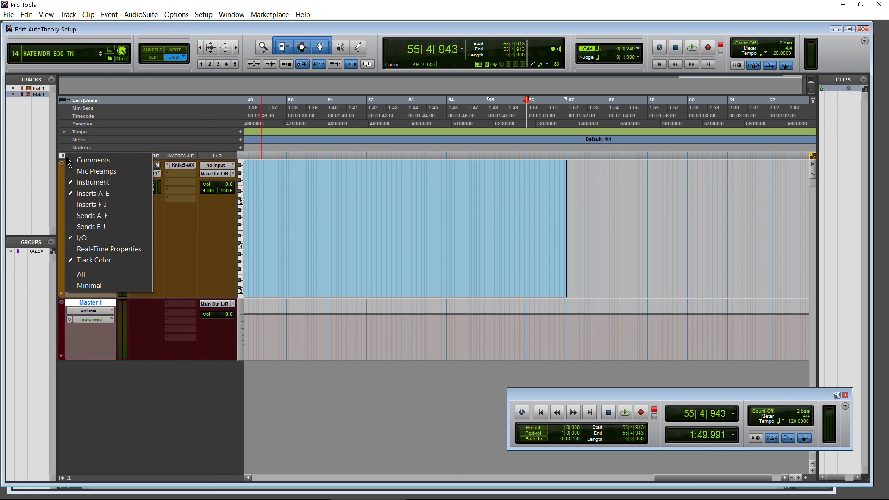
{"action": "left_click", "coordinate": [93, 183]}
{"action": "left_click", "coordinate": [65, 156]}
{"action": "left_click", "coordinate": [84, 184]}
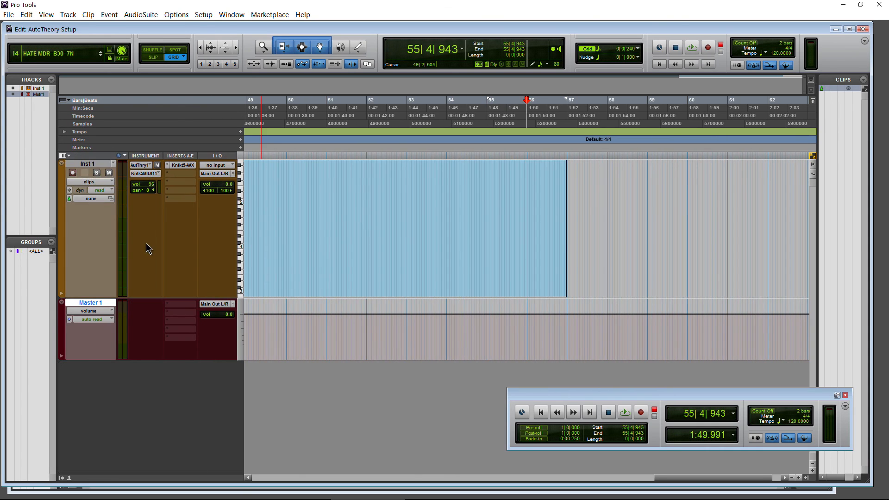
Check the Mix window's view options and Inst 1's MIDI input selector, and return to the Edit window.
{"action": "key", "text": "ctrl+equal"}
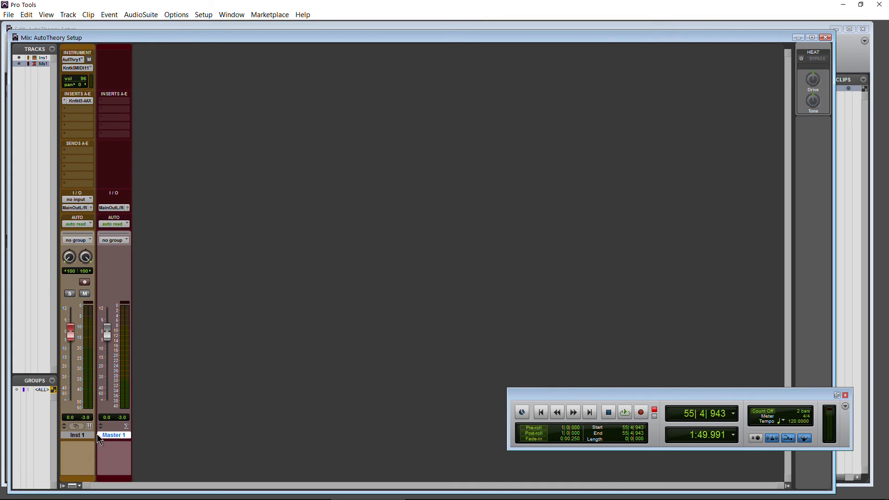
{"action": "left_click", "coordinate": [73, 487]}
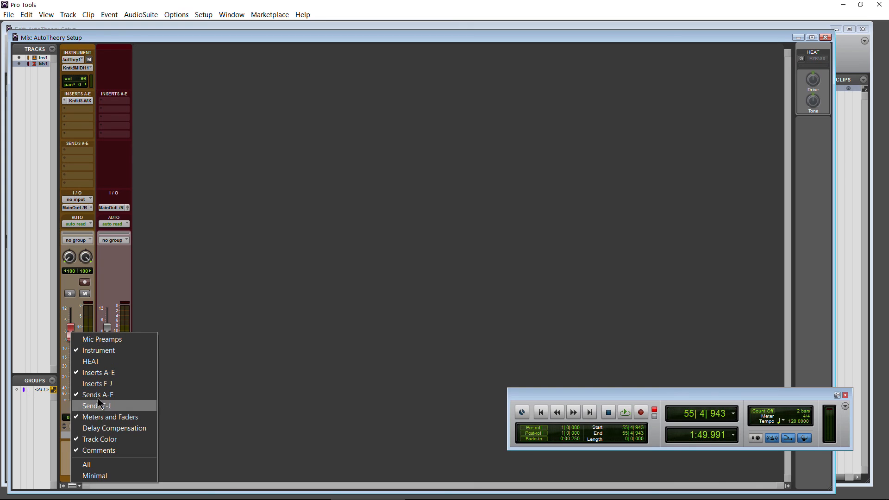
{"action": "left_click", "coordinate": [241, 307]}
{"action": "left_click", "coordinate": [79, 61]}
{"action": "left_click", "coordinate": [222, 163]}
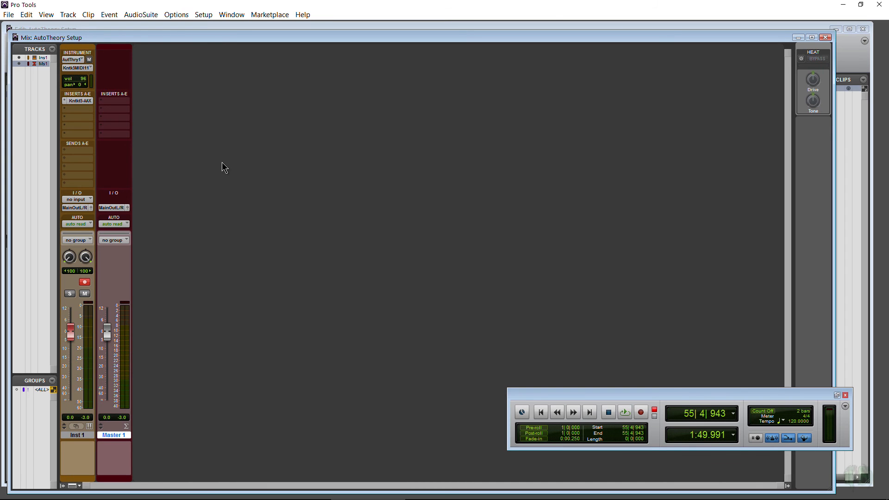
{"action": "key", "text": "ctrl+equal"}
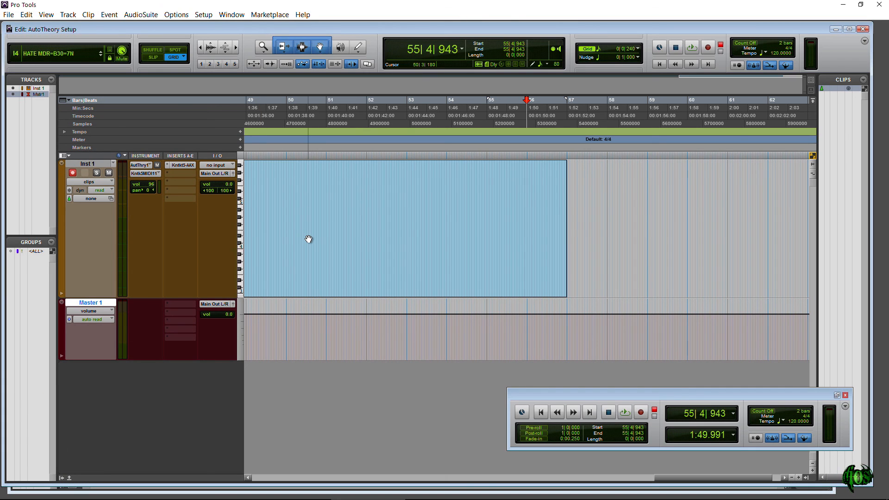
Return to the session start, review the entire recorded clip on Inst 1, and switch back to AutoTheory.
{"action": "left_click", "coordinate": [656, 65]}
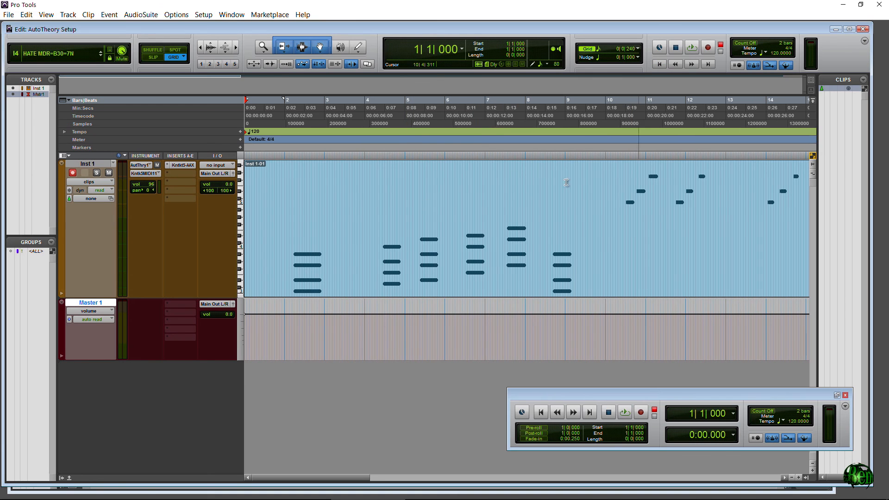
{"action": "left_click_drag", "start_coordinate": [185, 50], "coordinate": [129, 57]}
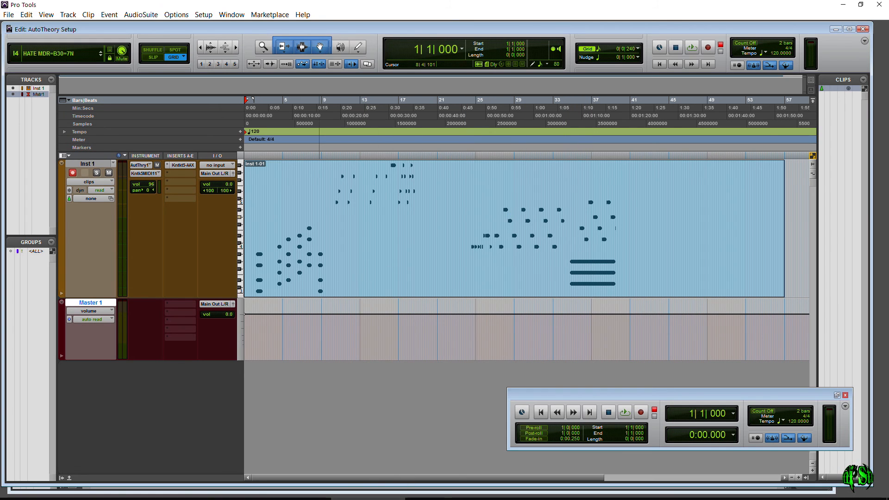
{"action": "left_click", "coordinate": [319, 490]}
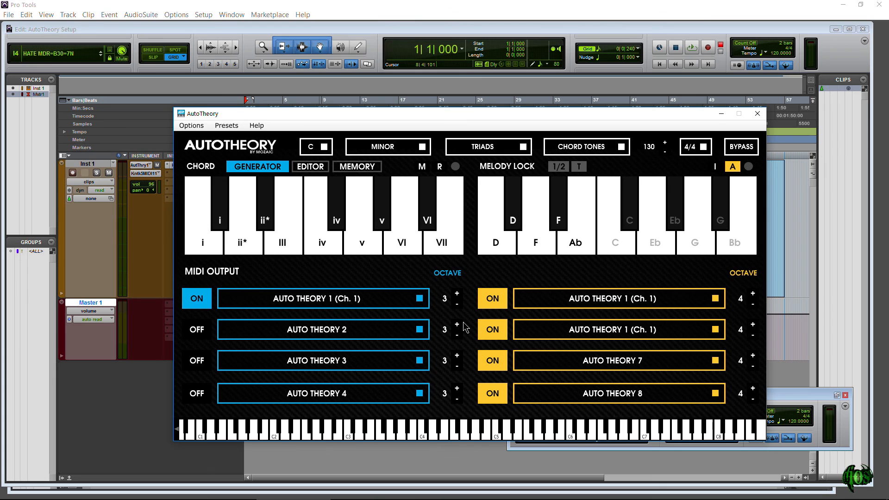